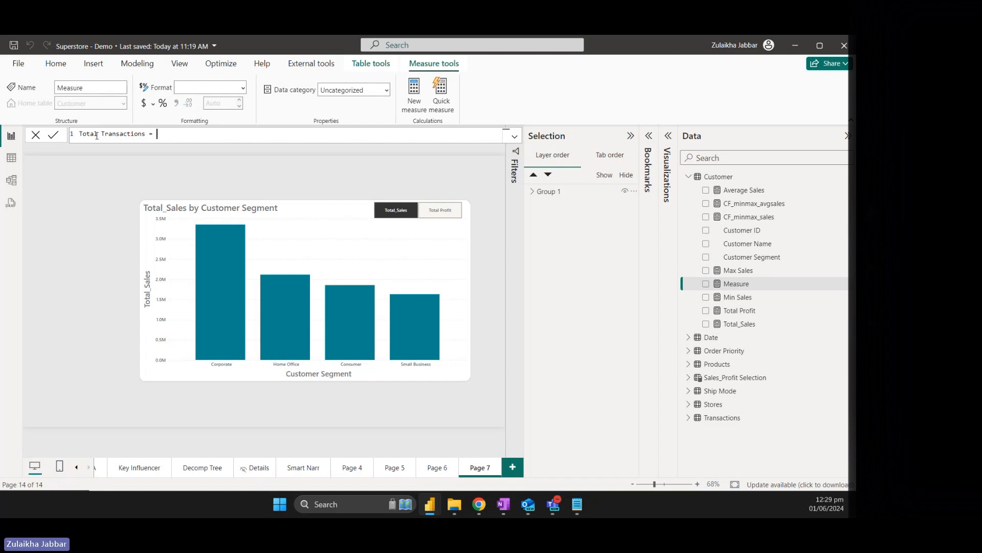
Complete the Total Transactions measure as COUNTROWS(Transactions) and commit it.
{"action": "type", "text": "Cou"}
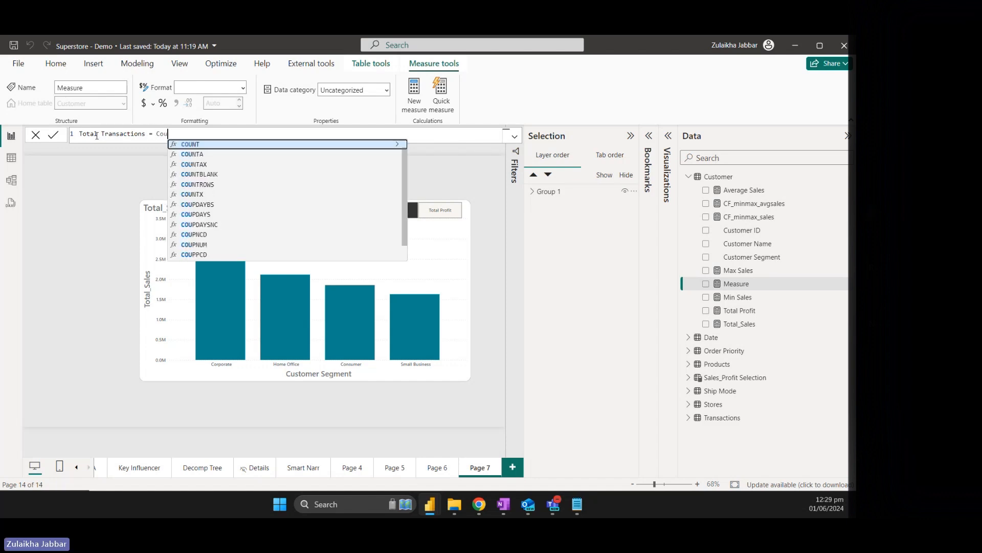
{"action": "key", "text": "Down"}
{"action": "key", "text": "Down"}
{"action": "key", "text": "Down"}
{"action": "key", "text": "Down"}
{"action": "key", "text": "Tab"}
{"action": "type", "text": "tal T"}
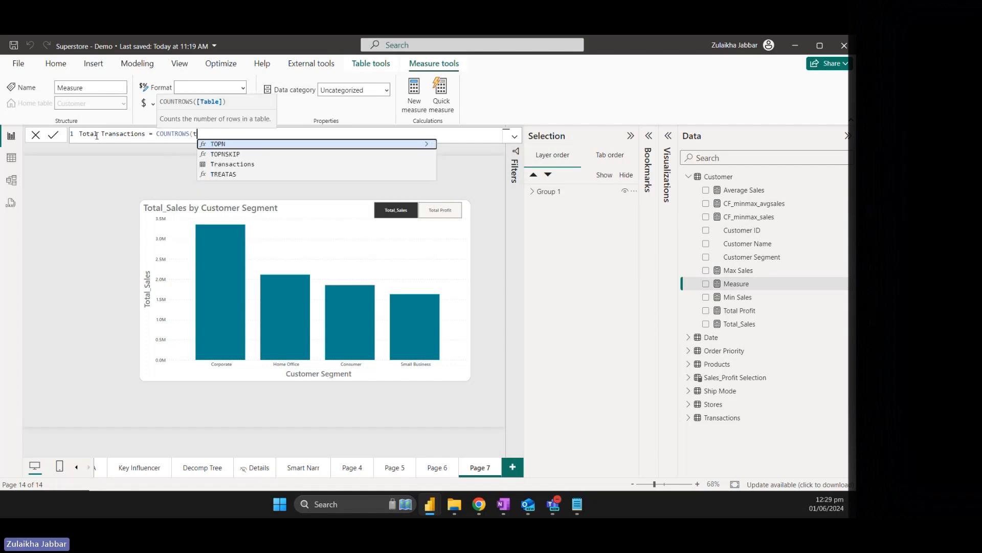
{"action": "type", "text": "ra"}
{"action": "key", "text": "Tab"}
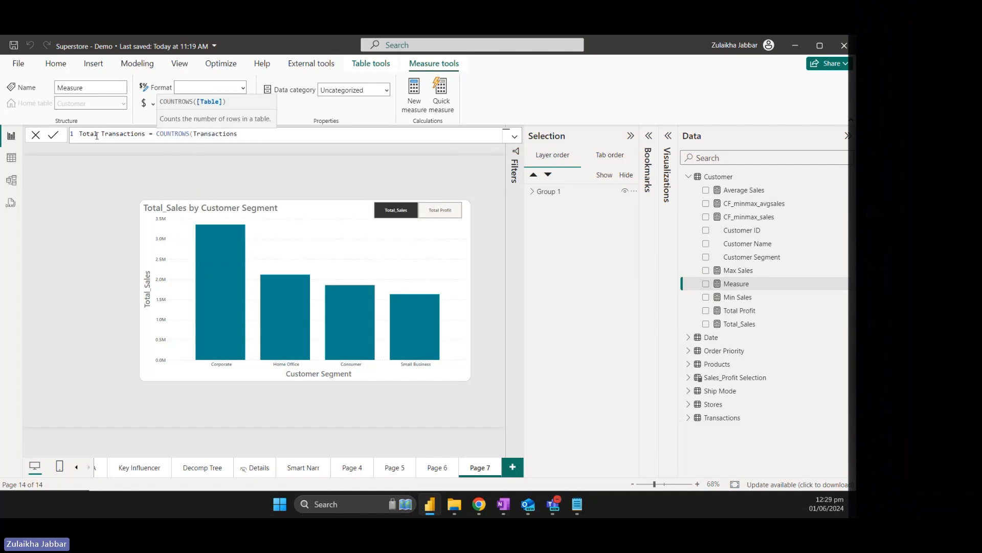
{"action": "key", "text": "Return"}
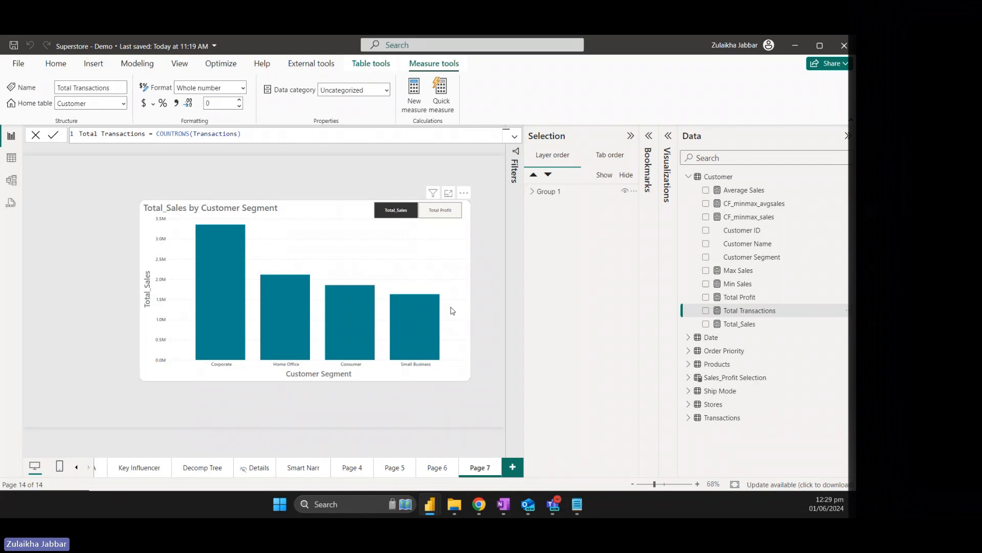
Collapse the Selection pane and delete the Sales_Profit Selection table from the model.
{"action": "left_click", "coordinate": [631, 135]}
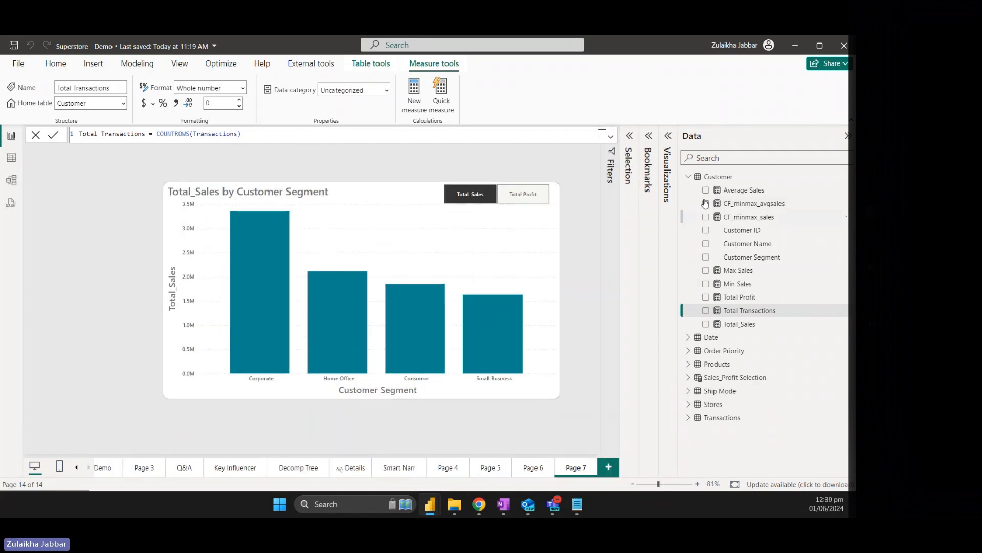
{"action": "left_click", "coordinate": [689, 177]}
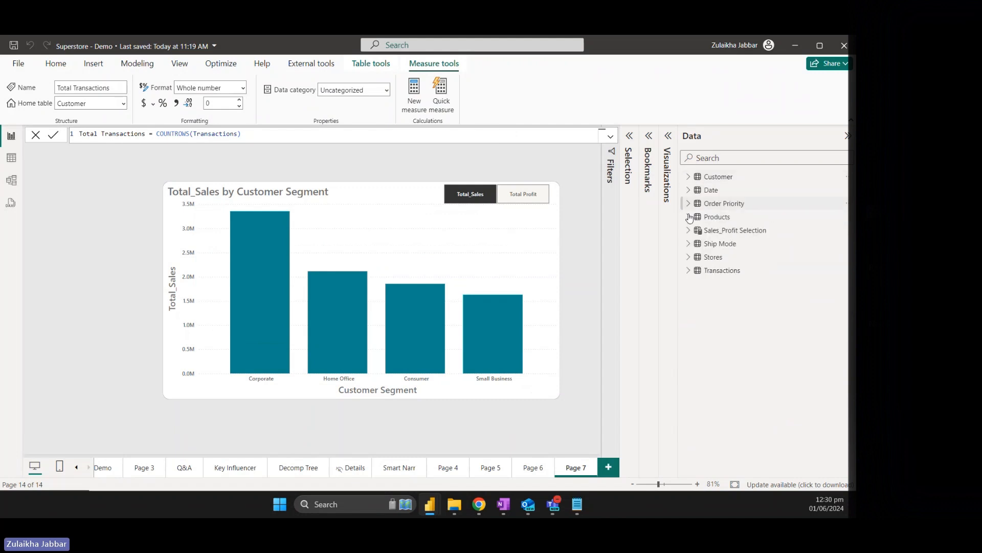
{"action": "left_click", "coordinate": [711, 232]}
{"action": "right_click", "coordinate": [846, 235]}
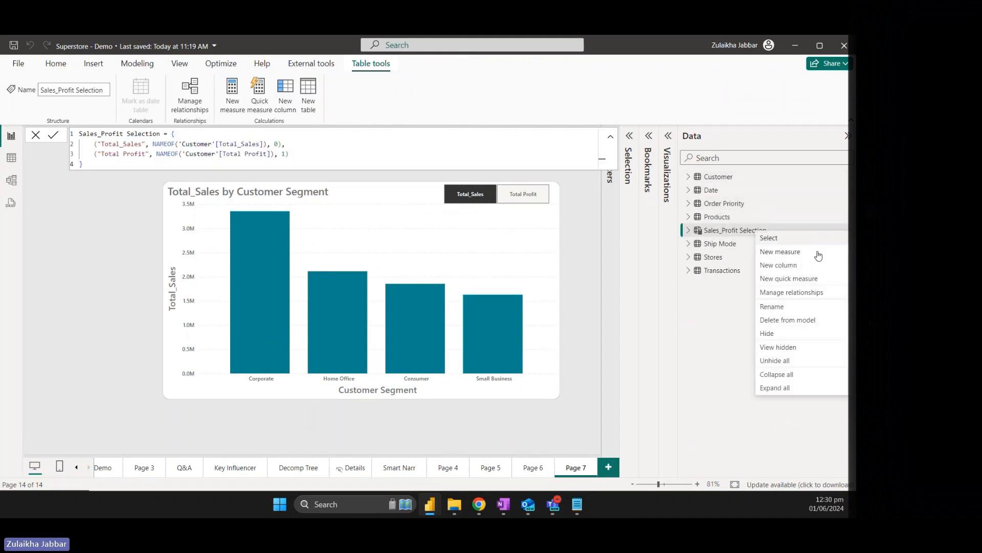
{"action": "left_click", "coordinate": [811, 321]}
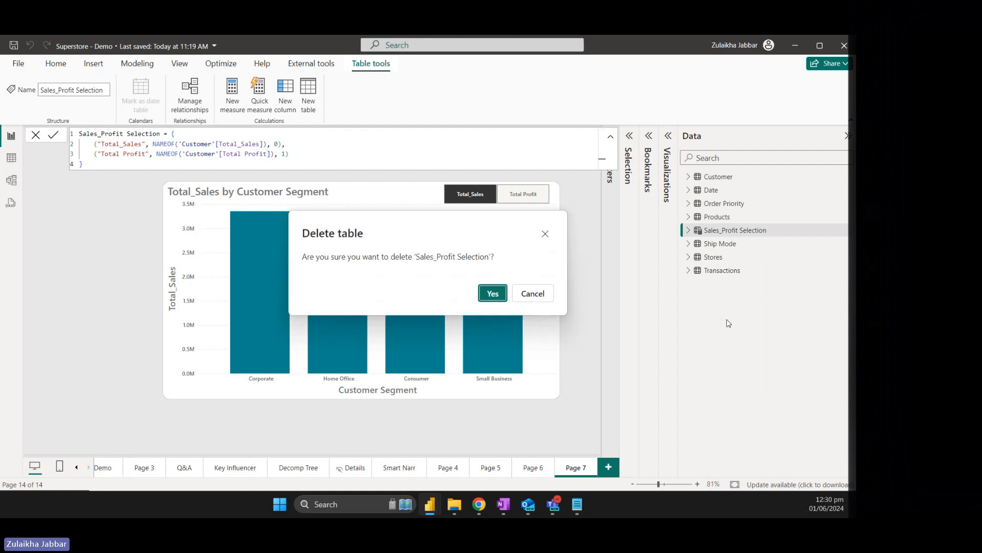
{"action": "left_click", "coordinate": [493, 293]}
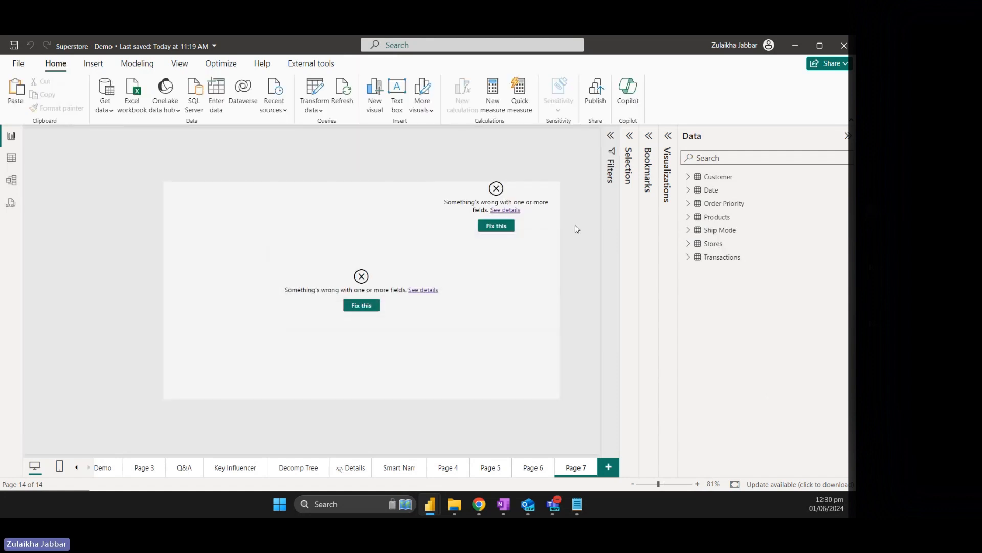
Create a field parameter named Selection from Total Profit, Min Sales and Total Transactions with a page slicer, and make that slicer narrower.
{"action": "left_click", "coordinate": [137, 64]}
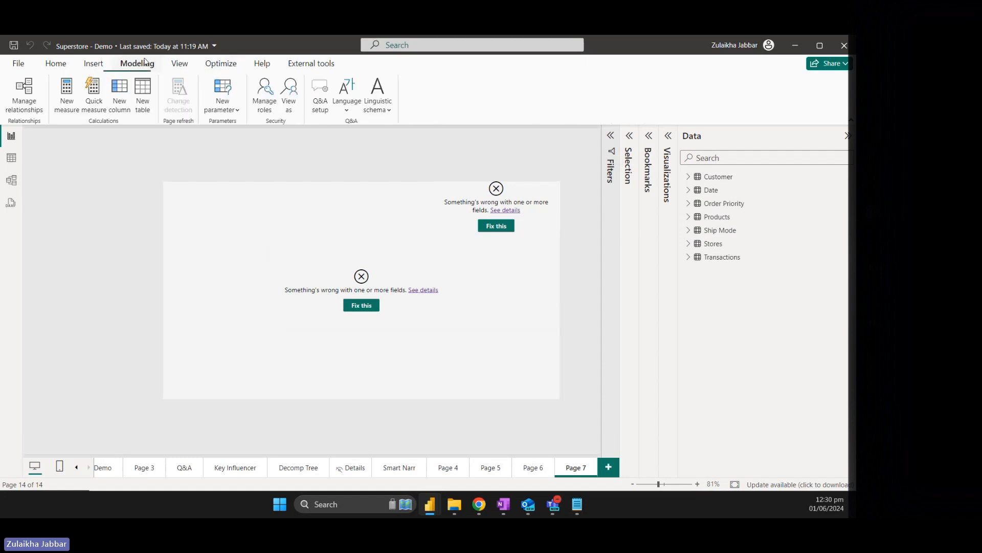
{"action": "left_click", "coordinate": [226, 110]}
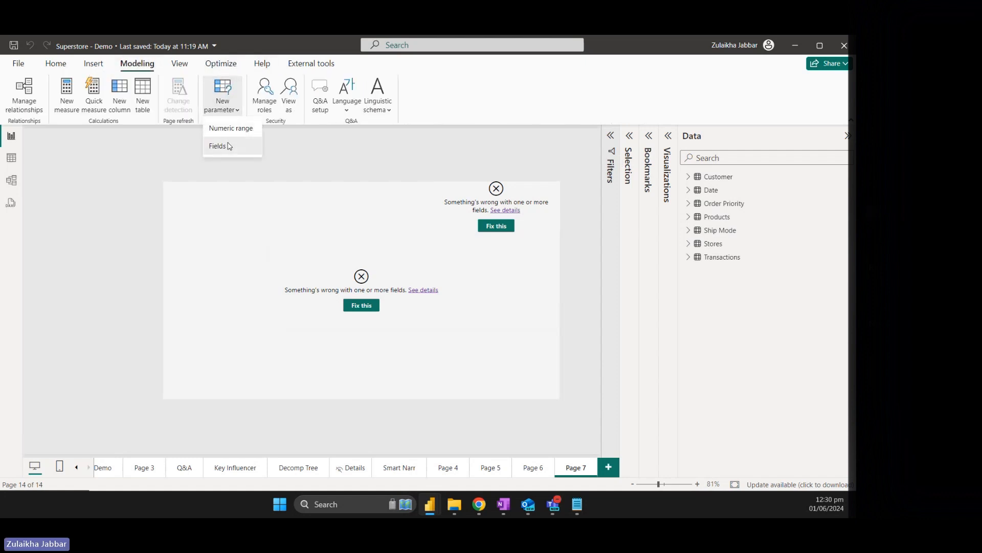
{"action": "left_click", "coordinate": [229, 146]}
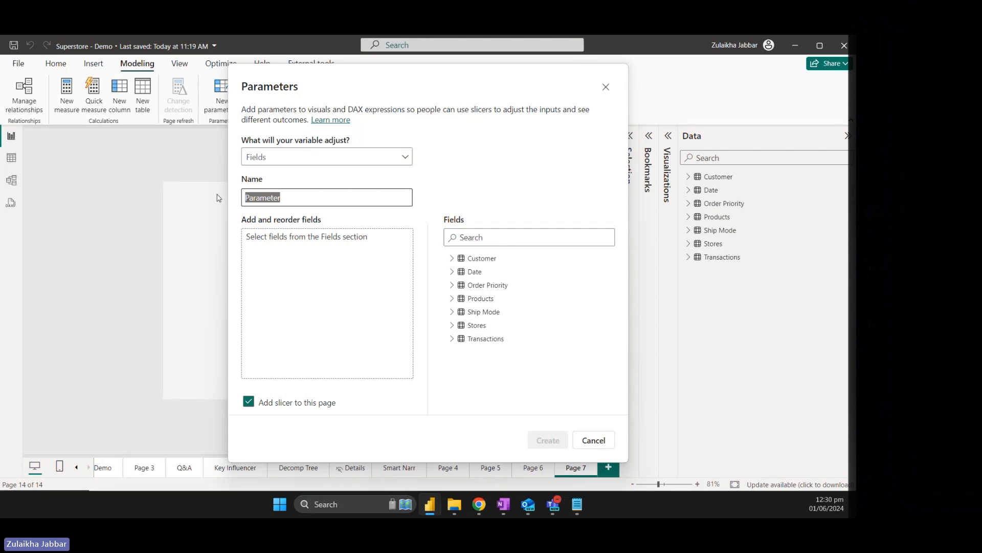
{"action": "type", "text": "Sa"}
{"action": "type", "text": "Selection"}
{"action": "left_click", "coordinate": [274, 321]}
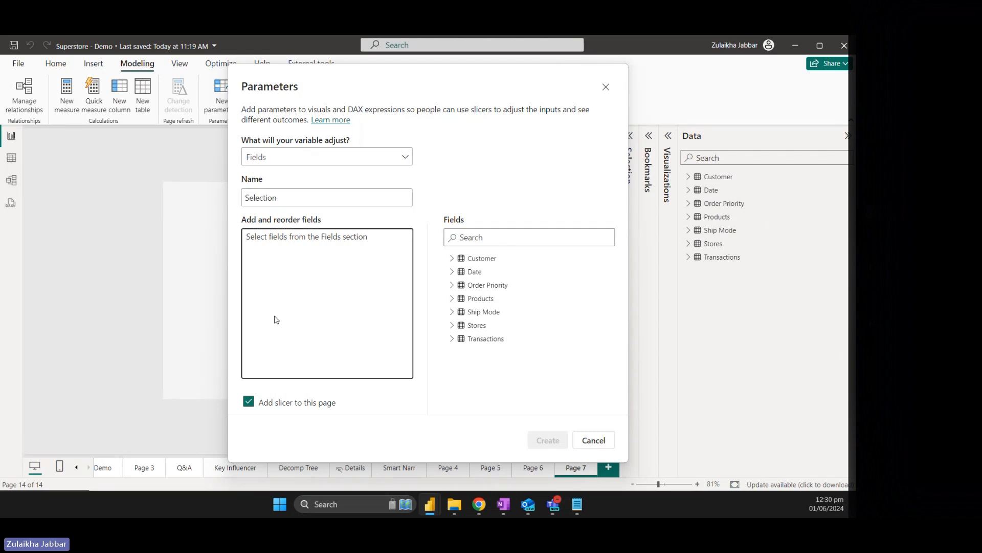
{"action": "left_click", "coordinate": [452, 258]}
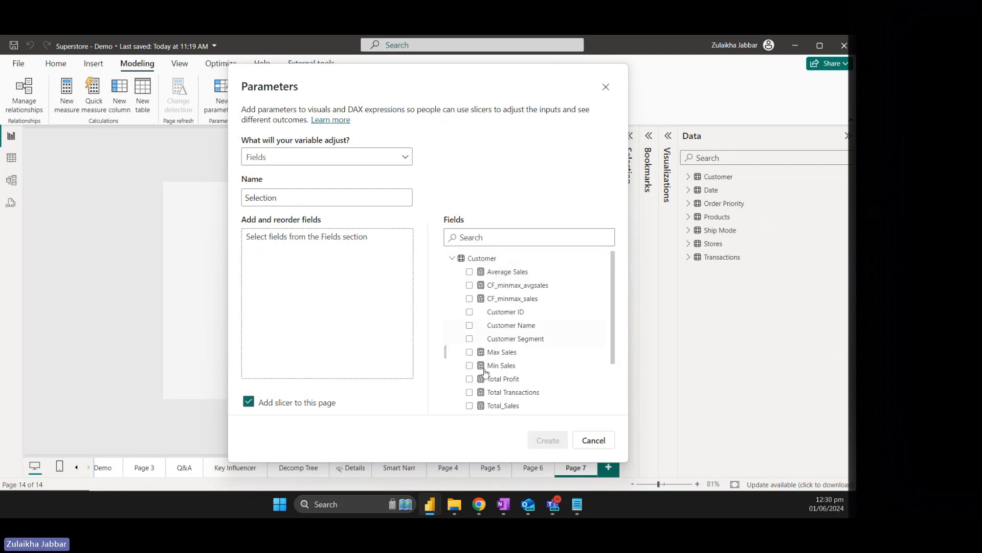
{"action": "left_click_drag", "start_coordinate": [493, 378], "coordinate": [358, 322]}
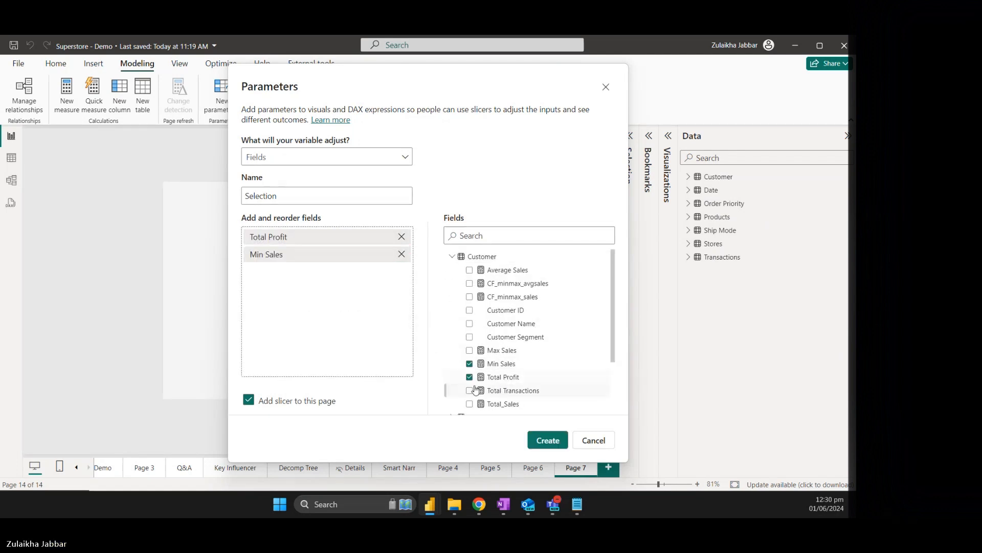
{"action": "left_click_drag", "start_coordinate": [494, 391], "coordinate": [372, 332]}
{"action": "left_click", "coordinate": [529, 442]}
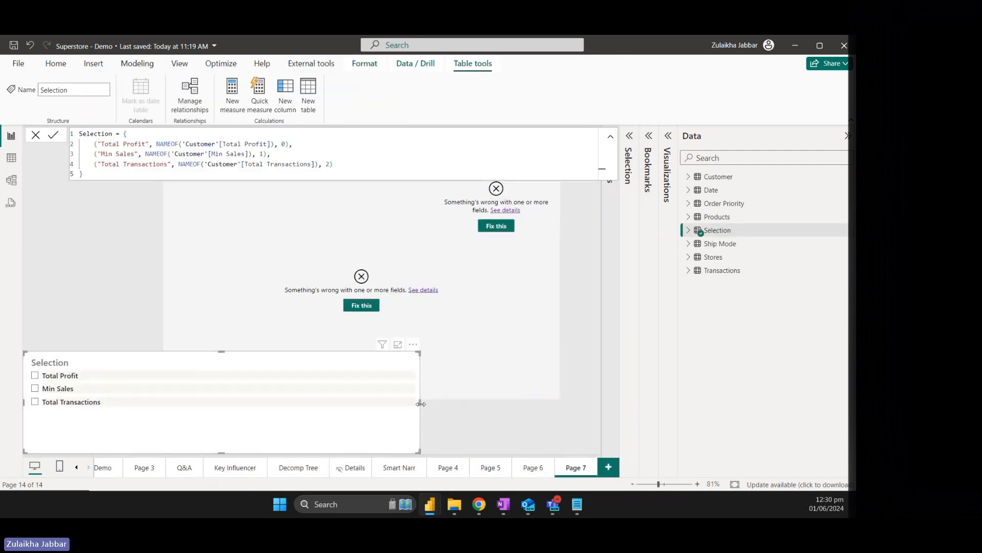
{"action": "left_click_drag", "start_coordinate": [421, 404], "coordinate": [187, 340]}
Replace the broken Sales_Profit Selection field on the column chart's Y-axis with the Selection parameter.
{"action": "left_click", "coordinate": [538, 373]}
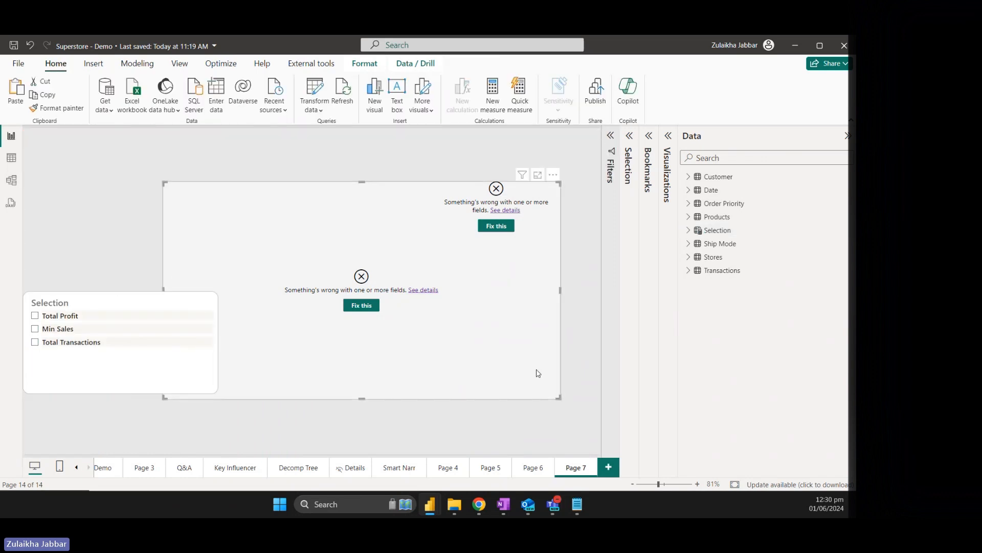
{"action": "left_click", "coordinate": [668, 136]}
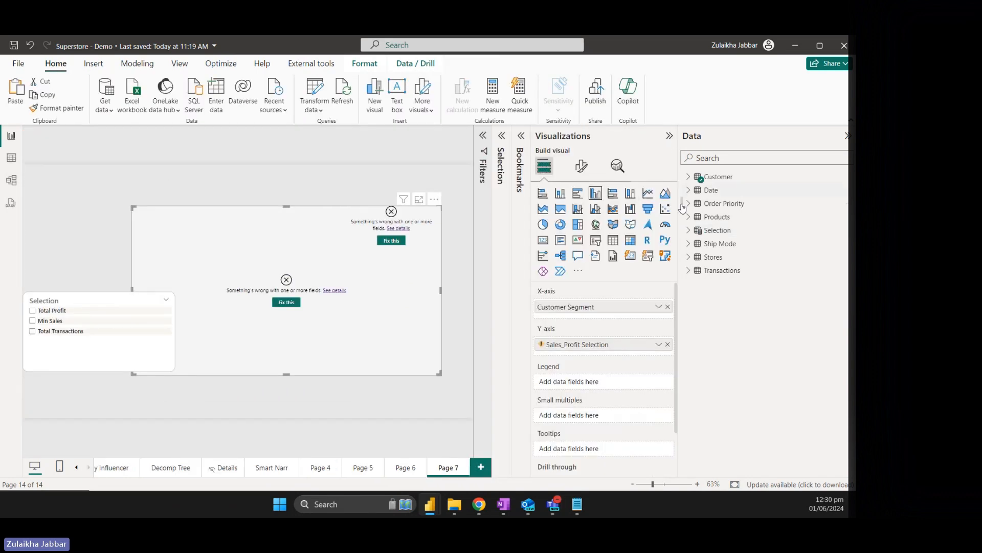
{"action": "left_click", "coordinate": [667, 344]}
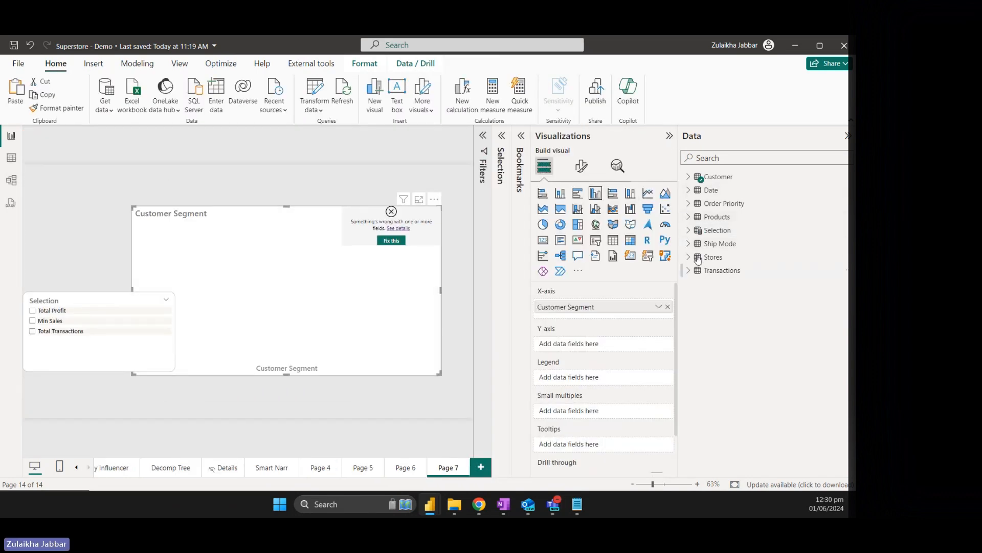
{"action": "left_click", "coordinate": [689, 230]}
{"action": "left_click_drag", "start_coordinate": [734, 243], "coordinate": [580, 344]}
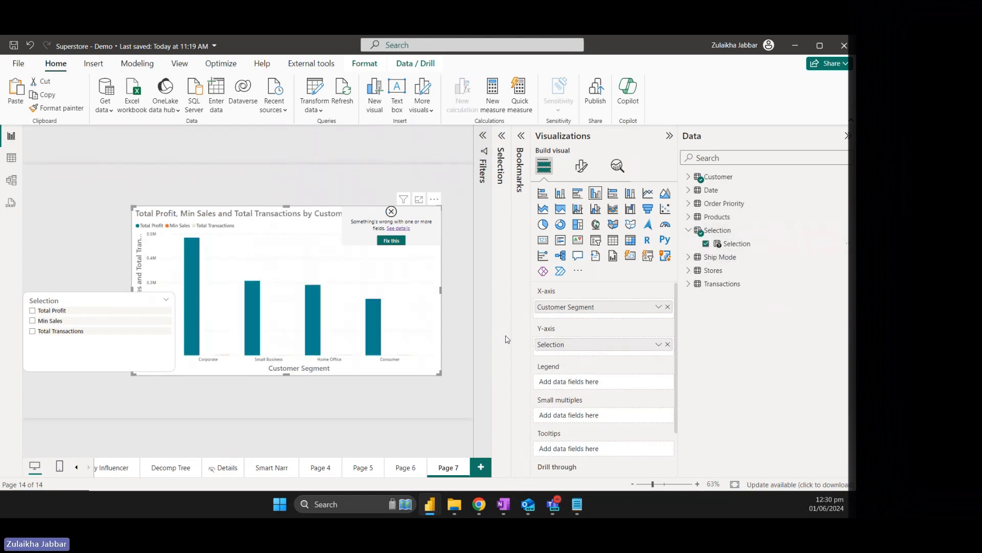
Filter the chart to Total Profit with the Selection slicer, and delete the broken slicer overlapping the chart.
{"action": "left_click", "coordinate": [64, 312]}
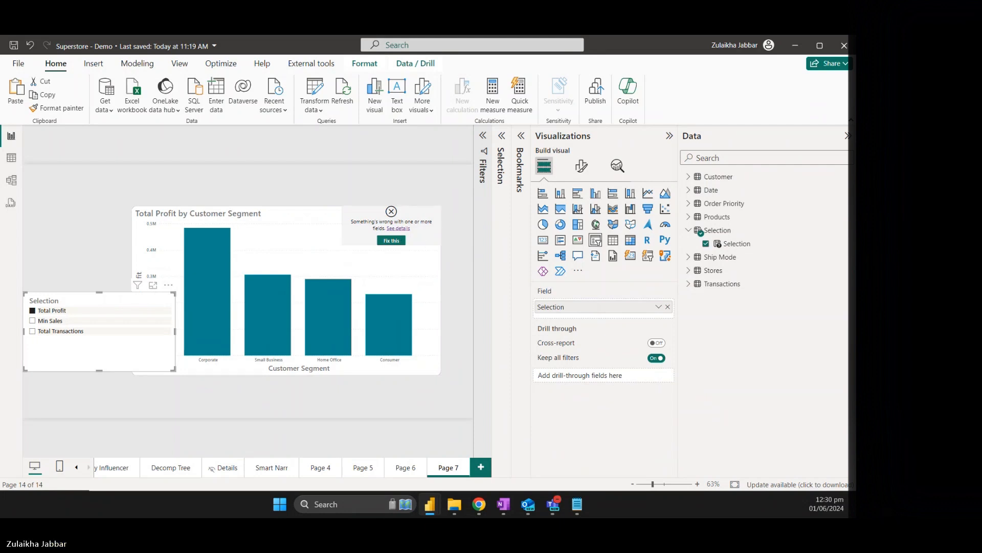
{"action": "key", "text": "alt+Tab"}
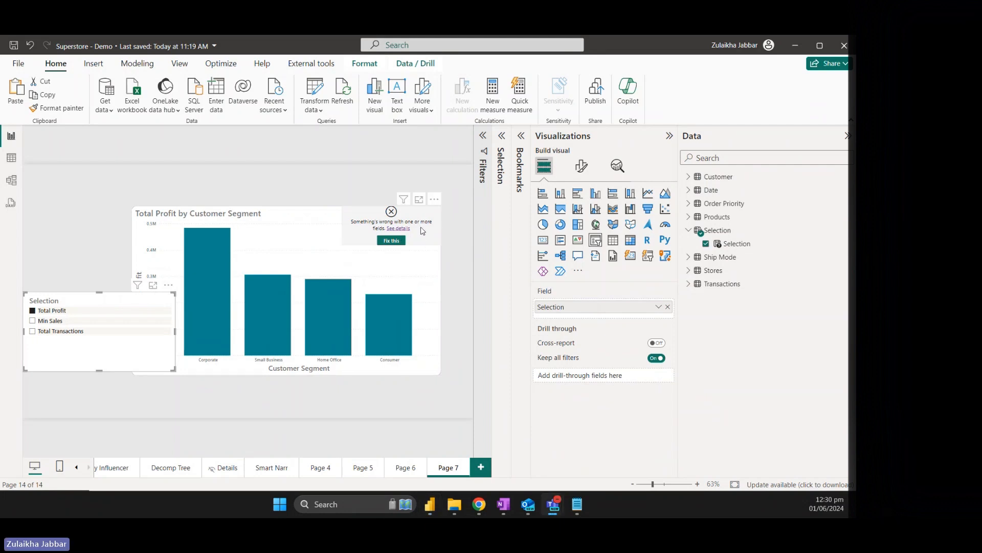
{"action": "left_click", "coordinate": [427, 244]}
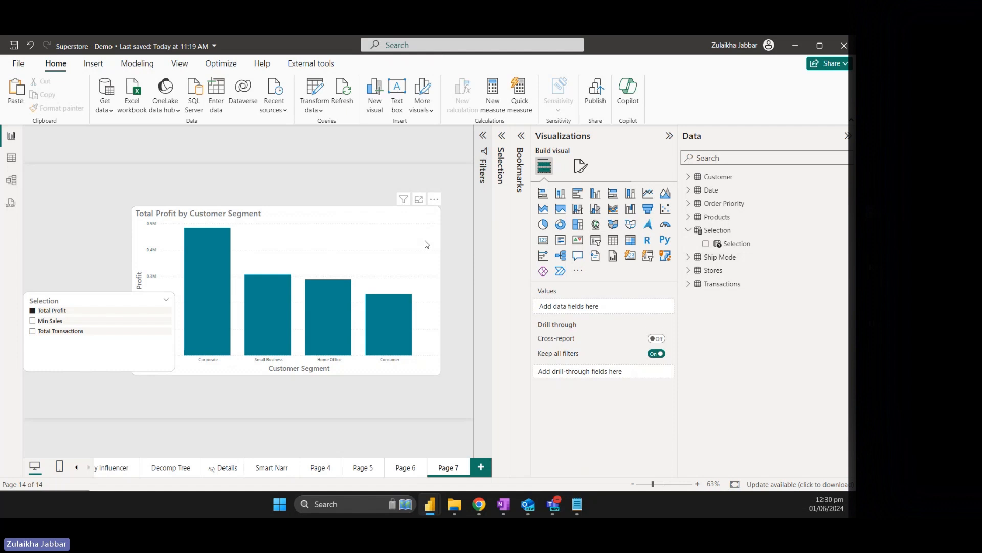
Shrink the Selection slicer and place it clear of the chart, then switch the chart to Total Transactions.
{"action": "left_click_drag", "start_coordinate": [128, 356], "coordinate": [99, 270]}
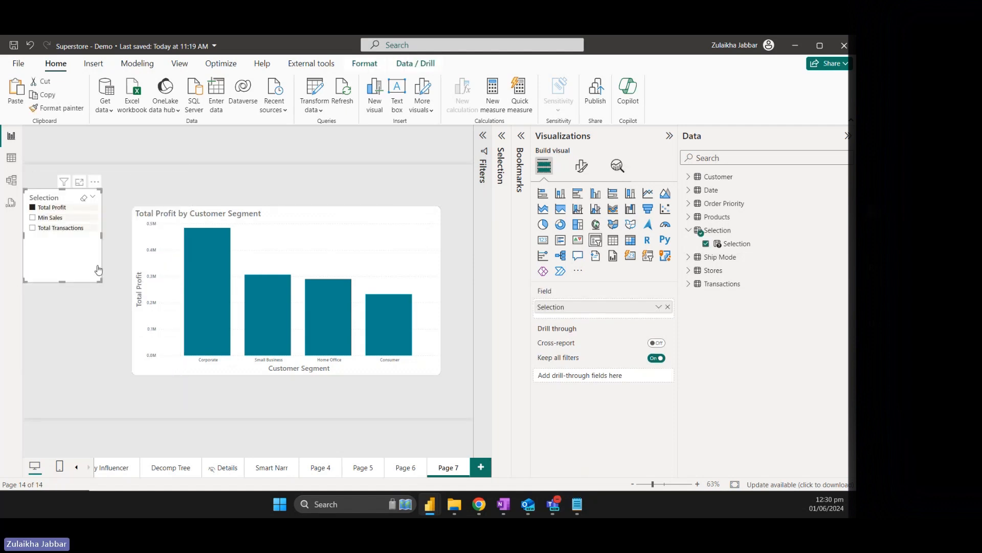
{"action": "left_click", "coordinate": [65, 228]}
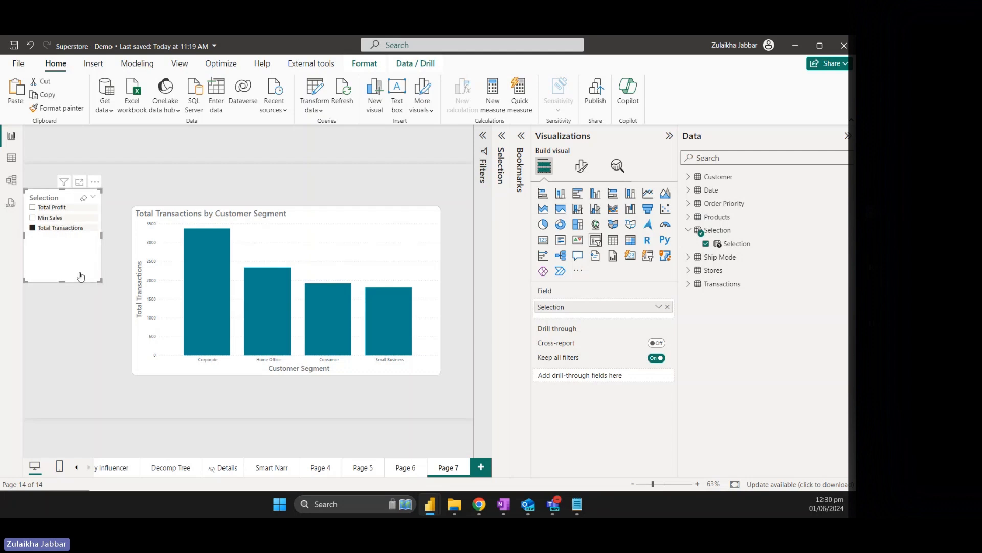
Delete the Selection slicer from the page and the Selection parameter table from the model.
{"action": "key", "text": "Delete"}
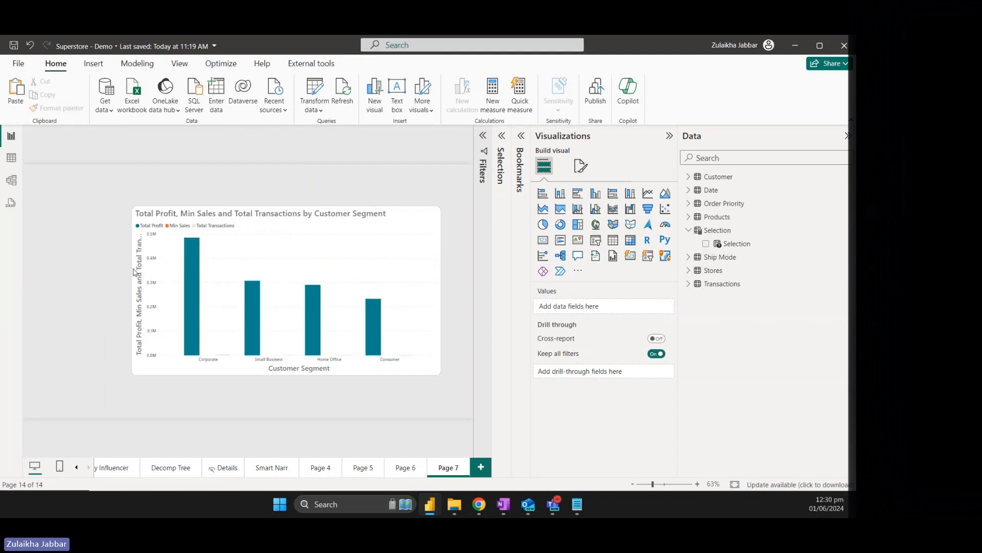
{"action": "left_click", "coordinate": [390, 272]}
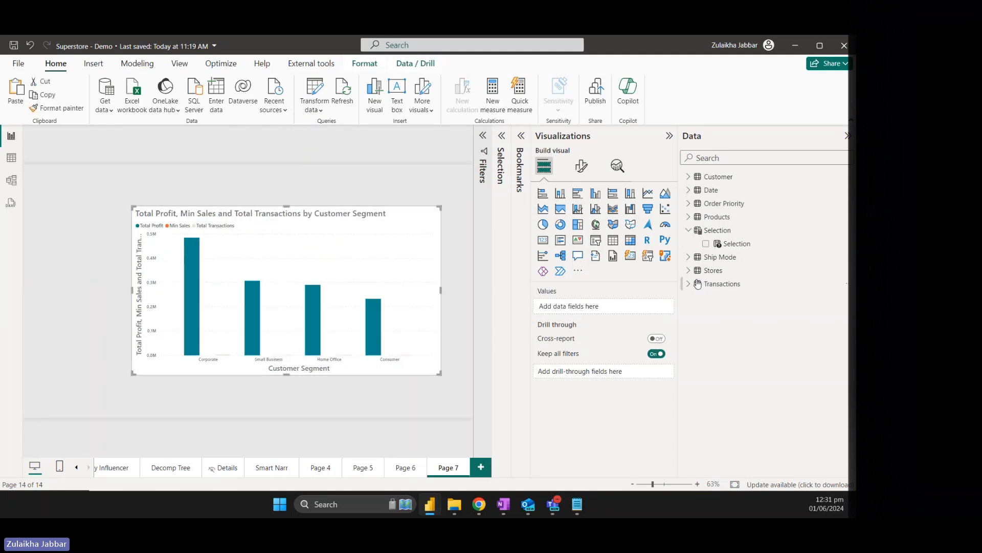
{"action": "left_click", "coordinate": [777, 235]}
{"action": "right_click", "coordinate": [777, 234]}
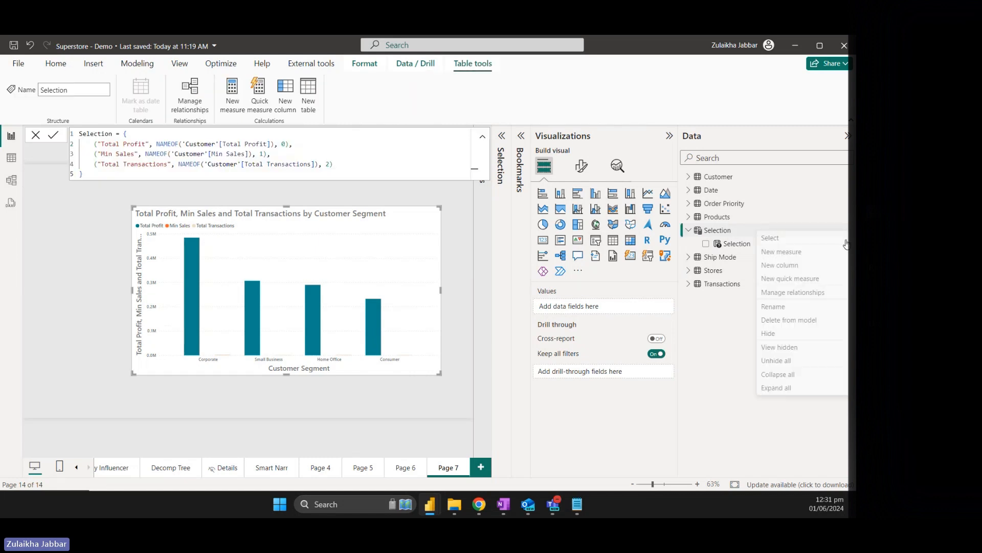
{"action": "left_click", "coordinate": [802, 321]}
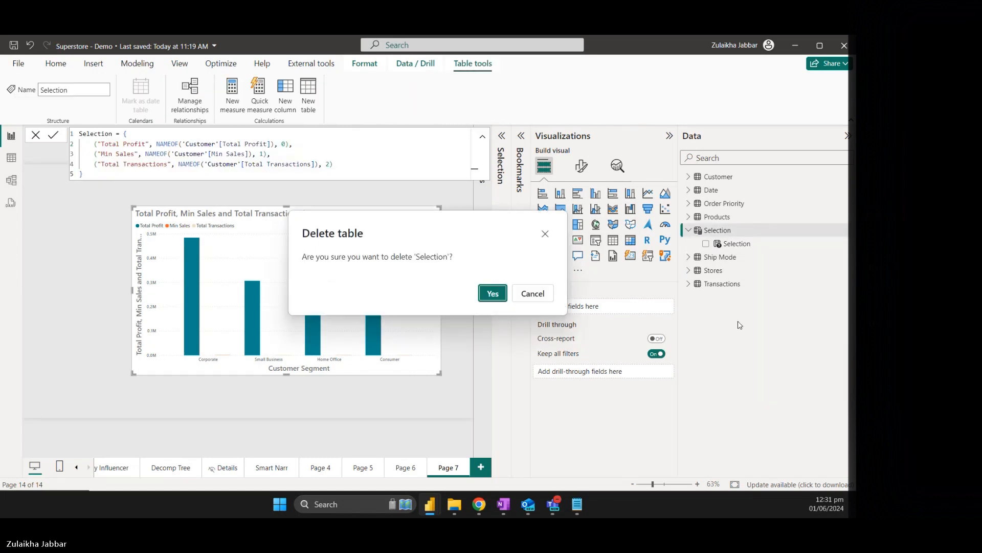
{"action": "left_click", "coordinate": [496, 294]}
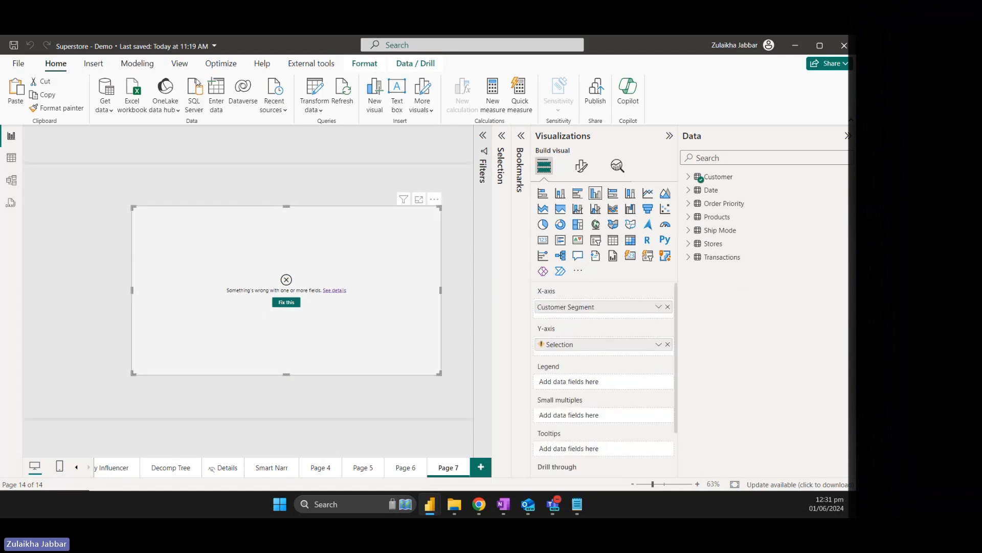
Start a new field parameter and name it Selection.
{"action": "left_click", "coordinate": [128, 63]}
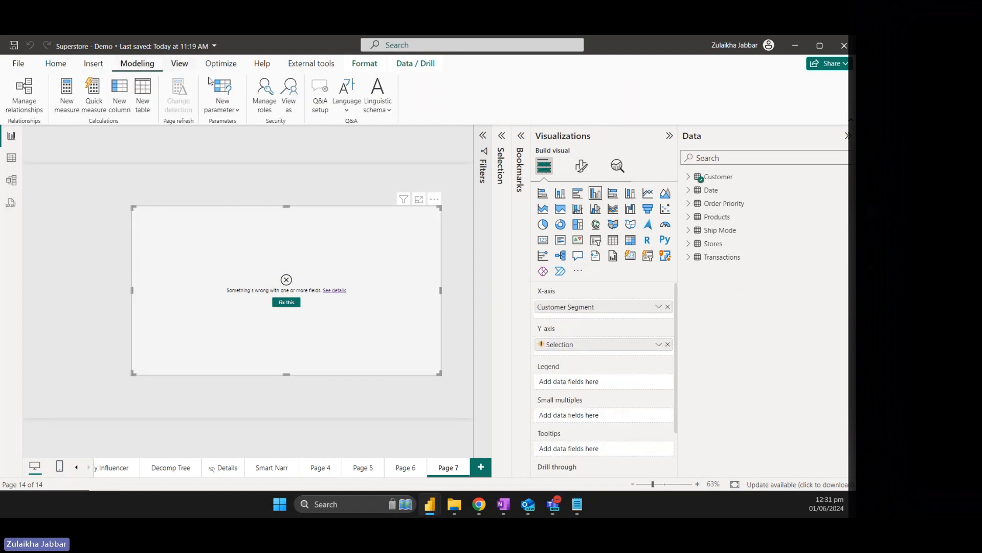
{"action": "left_click", "coordinate": [223, 99]}
{"action": "left_click", "coordinate": [233, 146]}
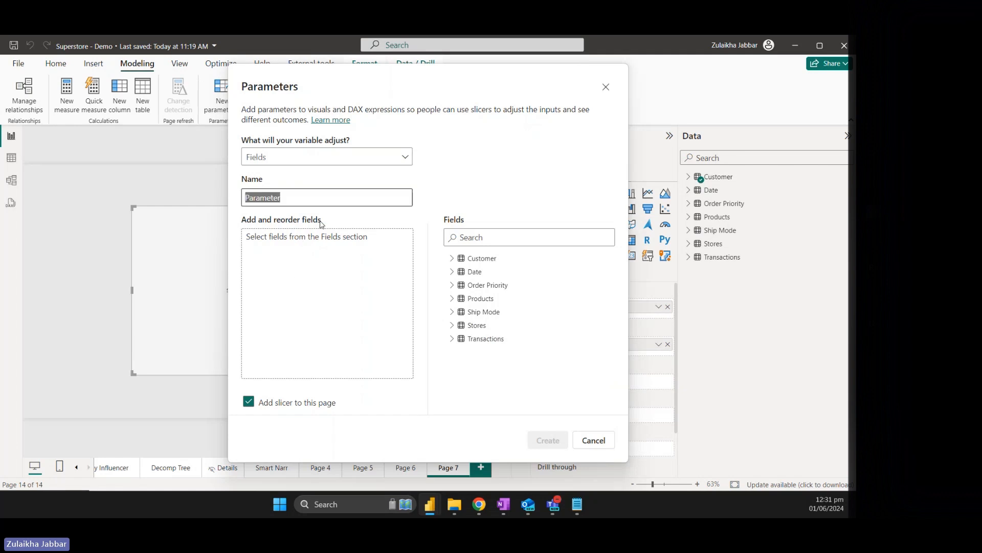
{"action": "type", "text": "s"}
{"action": "key", "text": "BackSpace"}
{"action": "key", "text": "BackSpace"}
{"action": "key", "text": "BackSpace"}
{"action": "key", "text": "BackSpace"}
{"action": "key", "text": "BackSpace"}
{"action": "key", "text": "BackSpace"}
{"action": "type", "text": "lection"}
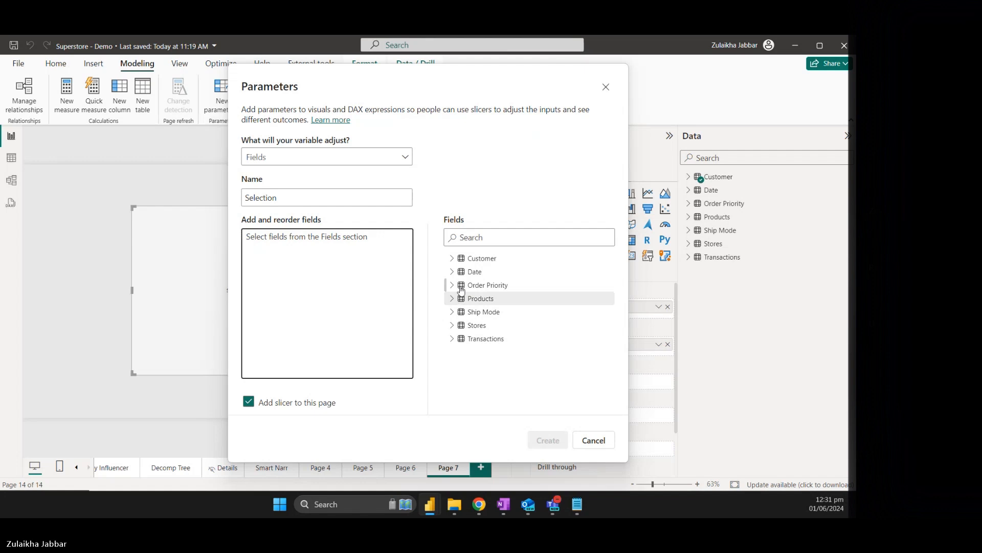
Add Total Profit and Total_Sales from the Customer table to the Selection parameter and create it with its slicer.
{"action": "left_click", "coordinate": [451, 257]}
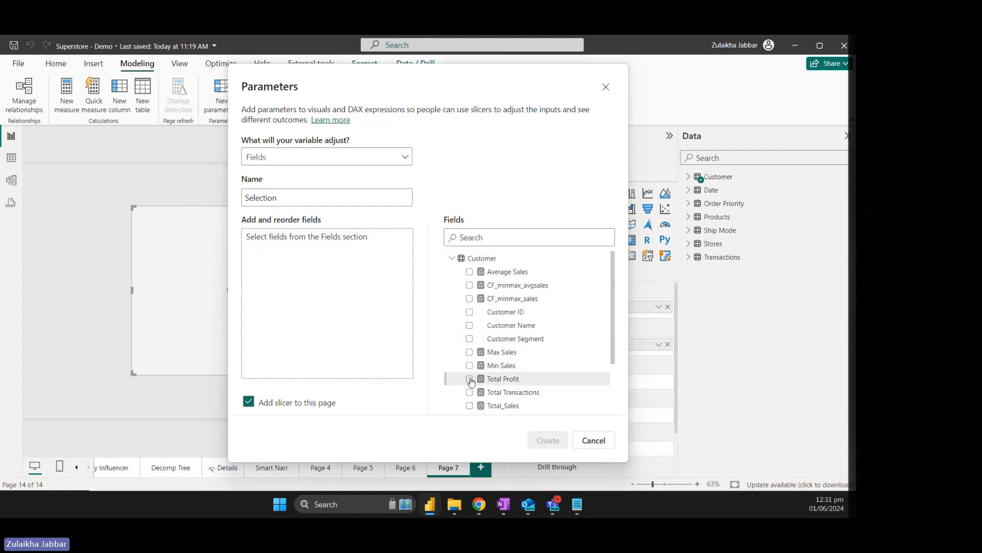
{"action": "left_click", "coordinate": [469, 379]}
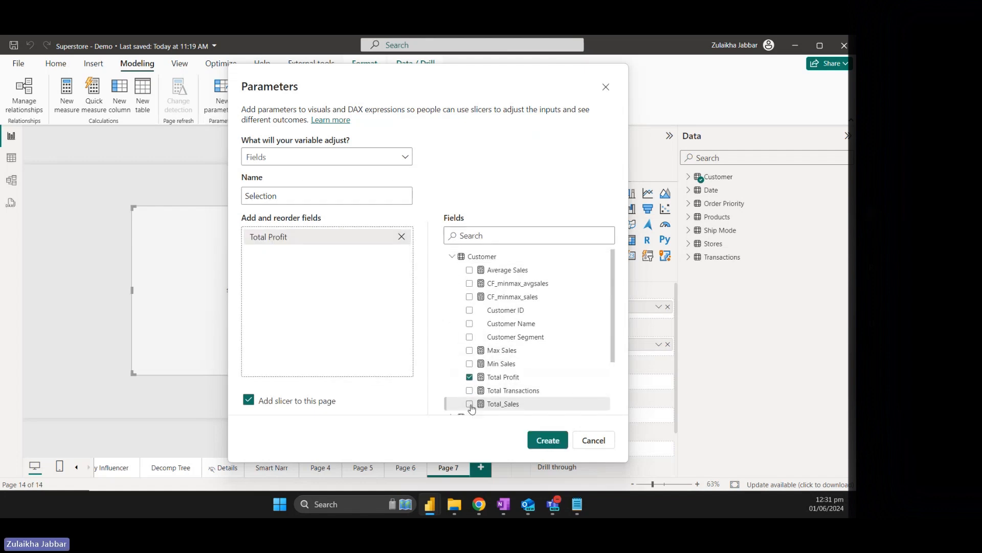
{"action": "left_click", "coordinate": [469, 403]}
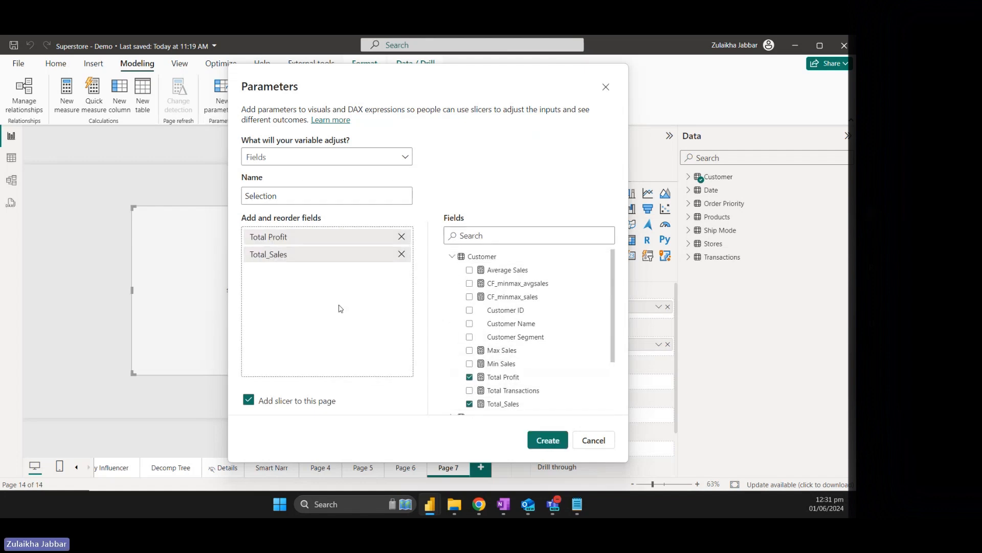
{"action": "left_click", "coordinate": [561, 444]}
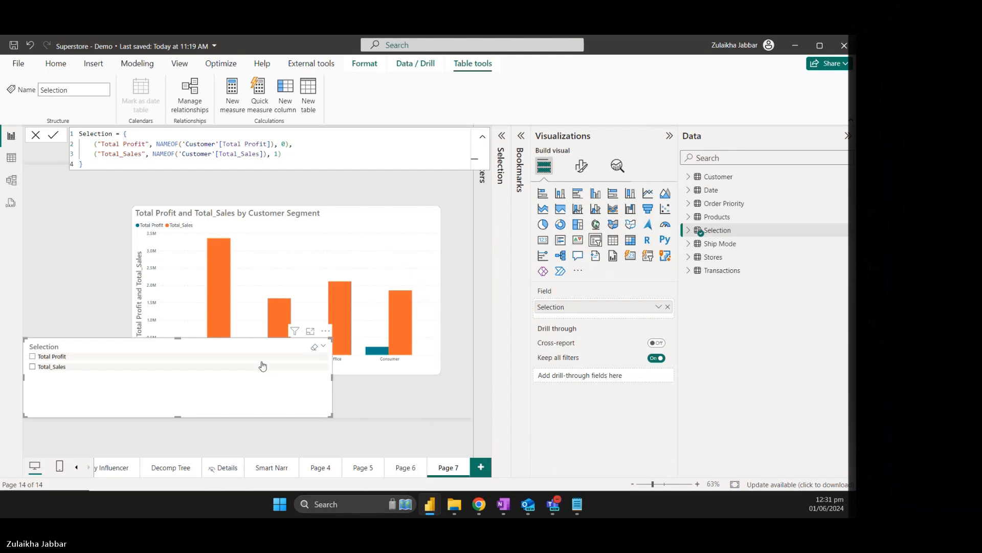
Switch the chart to Total_Sales with the Selection slicer, and shrink the slicer into the chart's upper-right corner.
{"action": "left_click", "coordinate": [74, 371]}
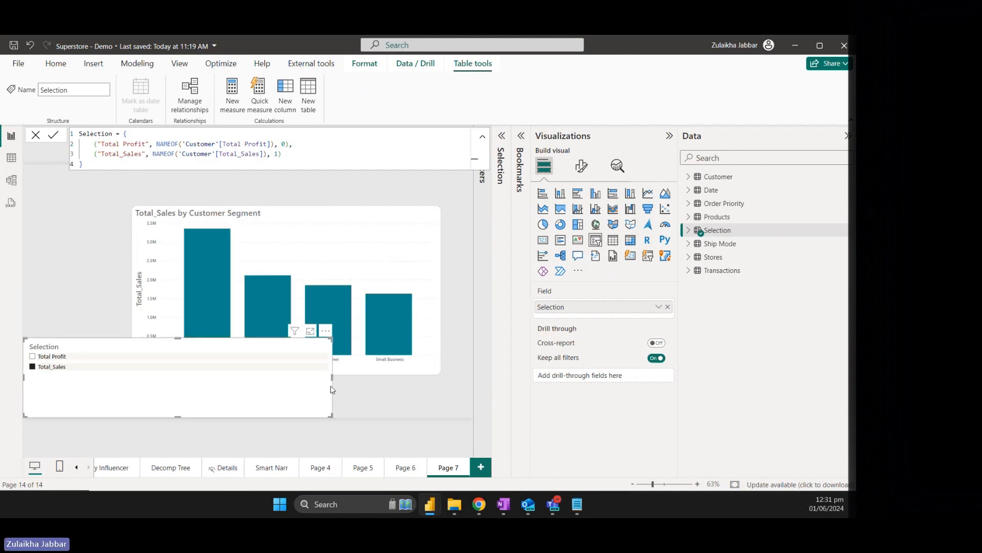
{"action": "left_click_drag", "start_coordinate": [332, 390], "coordinate": [413, 276]}
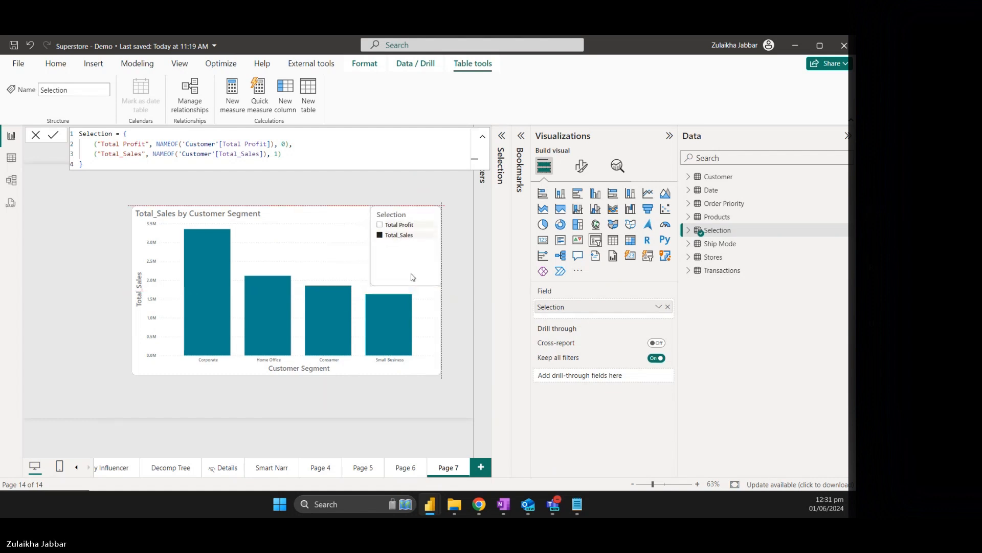
Set the Selection slicer's style to Tile.
{"action": "left_click", "coordinate": [581, 165]}
{"action": "left_click", "coordinate": [568, 243]}
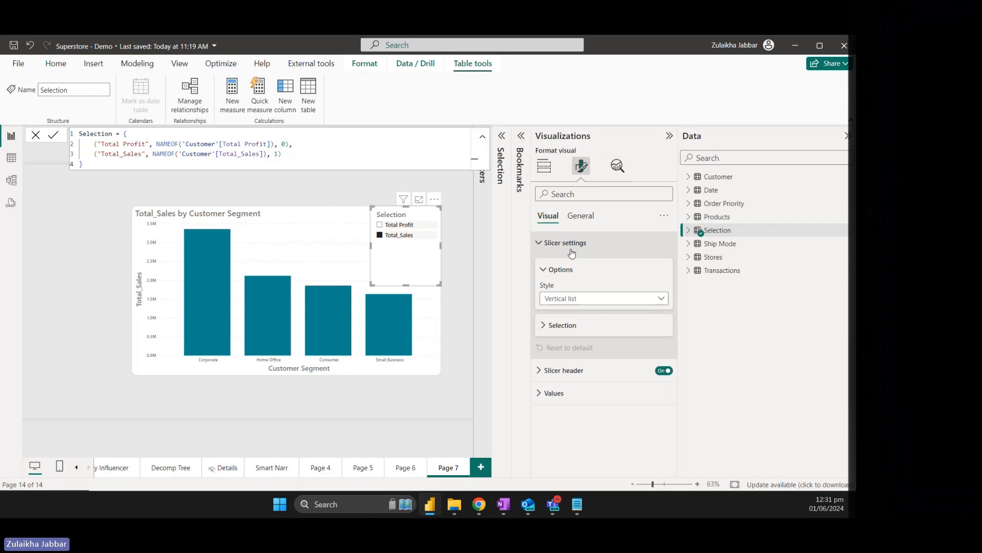
{"action": "left_click", "coordinate": [579, 306]}
{"action": "left_click", "coordinate": [579, 322]}
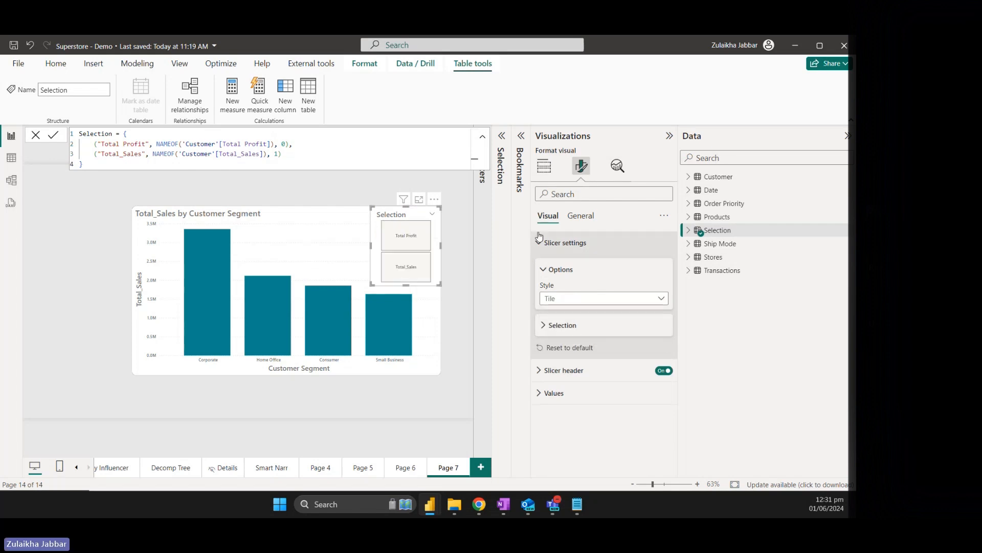
Resize the Selection slicer so its tiles sit side by side beside the chart title, and turn off the slicer header.
{"action": "left_click", "coordinate": [544, 249]}
{"action": "left_click_drag", "start_coordinate": [406, 285], "coordinate": [395, 226]}
{"action": "left_click", "coordinate": [664, 265]}
{"action": "left_click", "coordinate": [586, 216]}
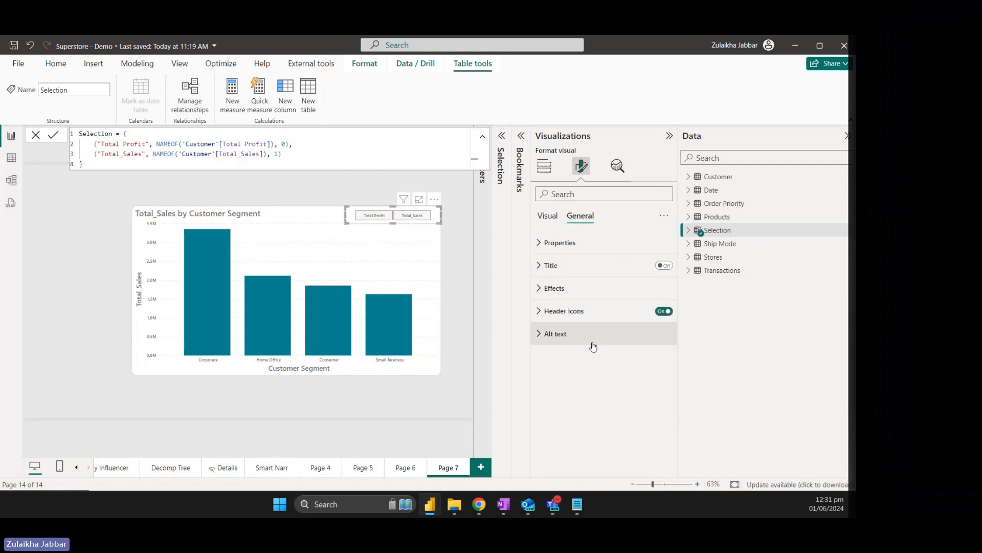
{"action": "left_click", "coordinate": [601, 288]}
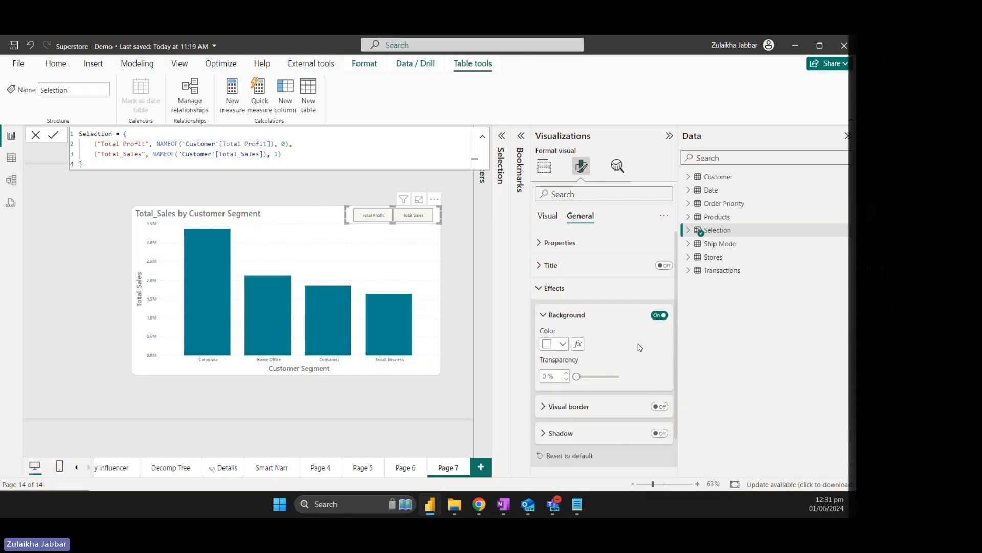
{"action": "left_click", "coordinate": [553, 287]}
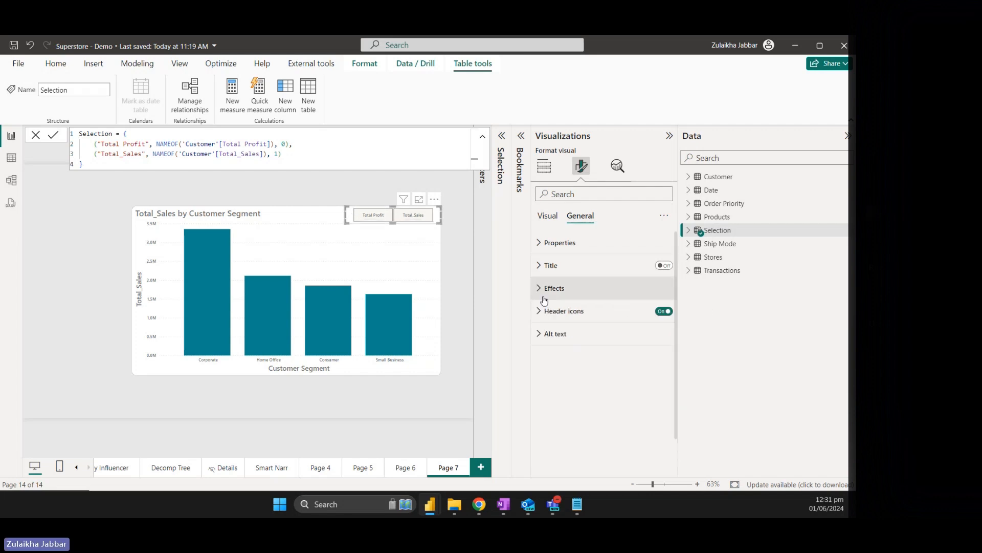
{"action": "left_click", "coordinate": [444, 233]}
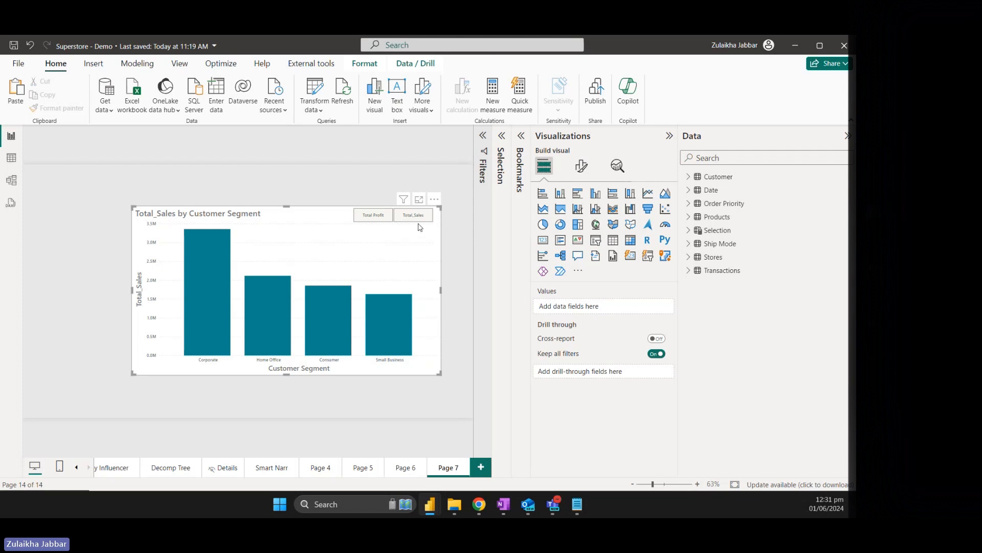
{"action": "left_click", "coordinate": [419, 227]}
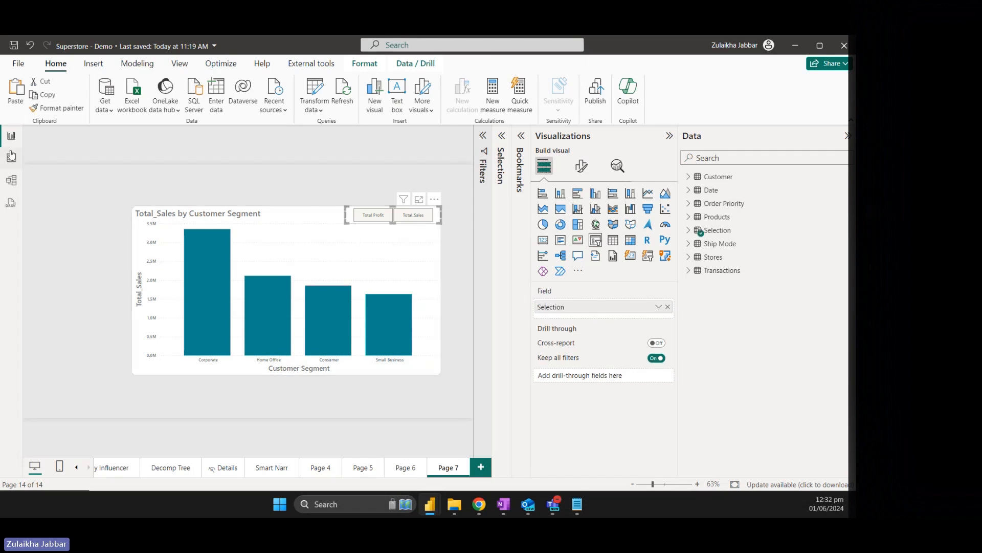
Open the Total Transactions measure in the Customer table and select its name in the formula.
{"action": "left_click", "coordinate": [689, 178]}
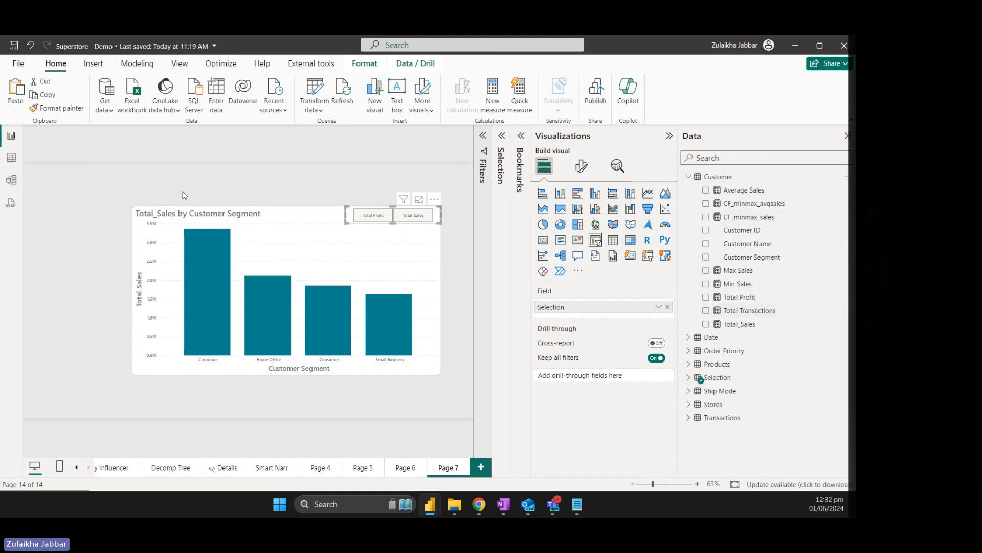
{"action": "left_click", "coordinate": [750, 314]}
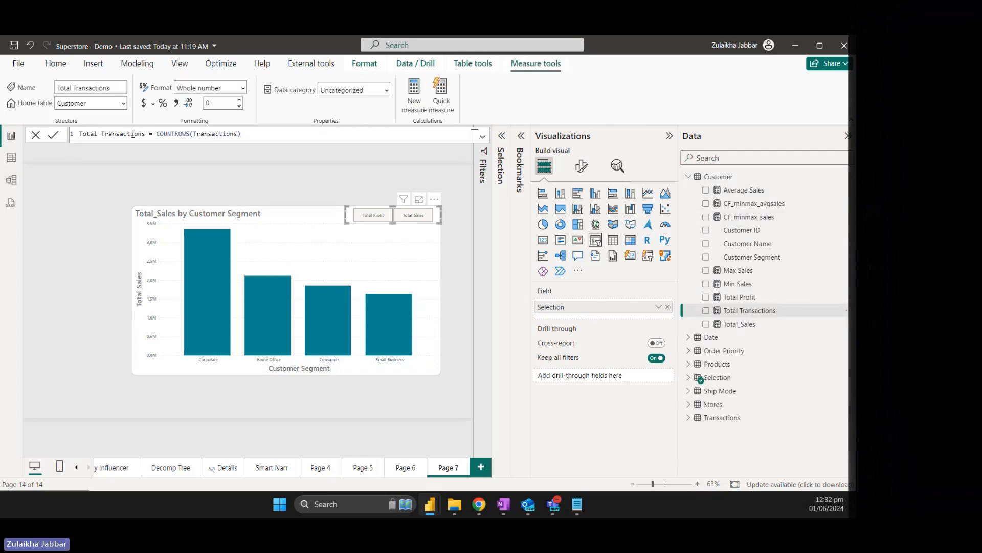
{"action": "left_click_drag", "start_coordinate": [146, 135], "coordinate": [79, 135]}
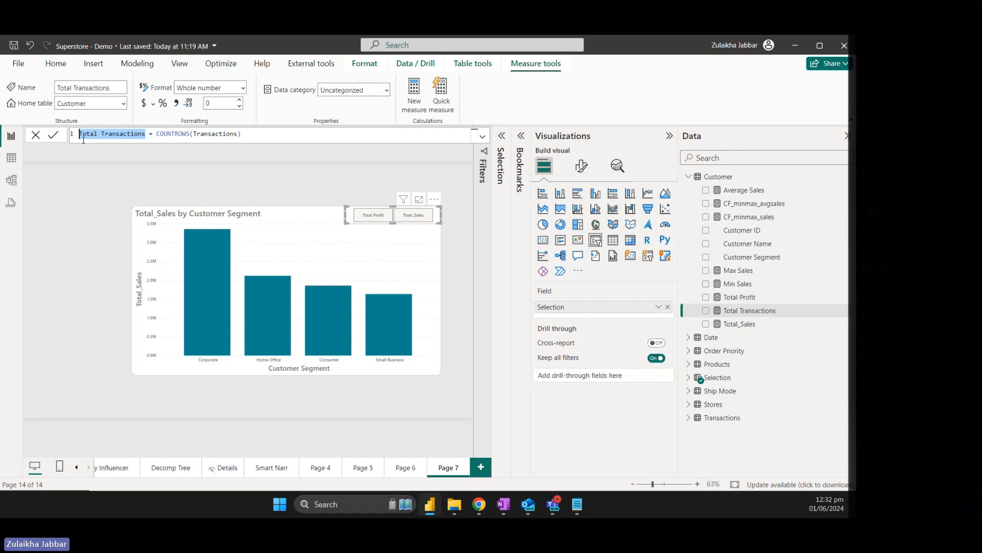
{"action": "left_click", "coordinate": [126, 193]}
Open the Selection parameter table's DAX definition in the table view.
{"action": "left_click", "coordinate": [11, 157]}
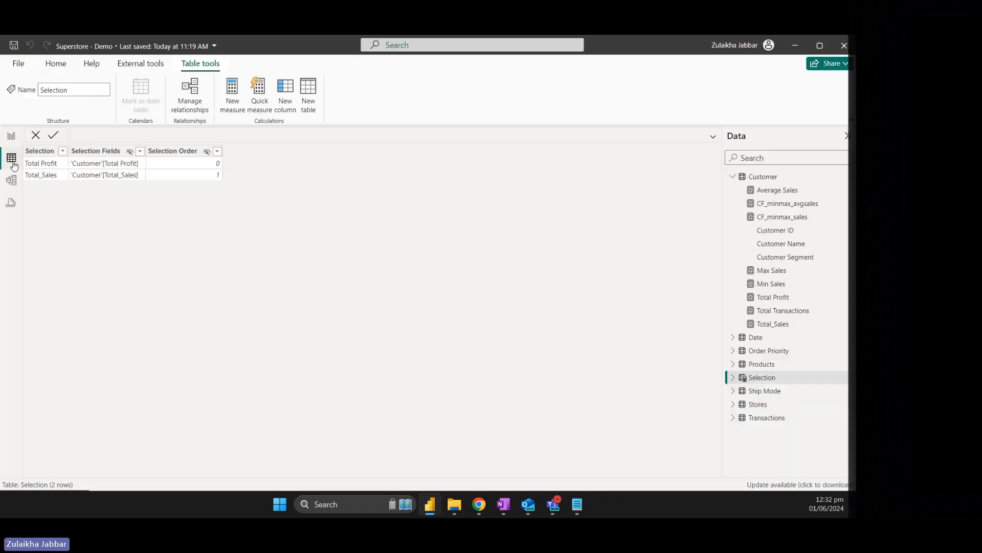
{"action": "left_click", "coordinate": [733, 176]}
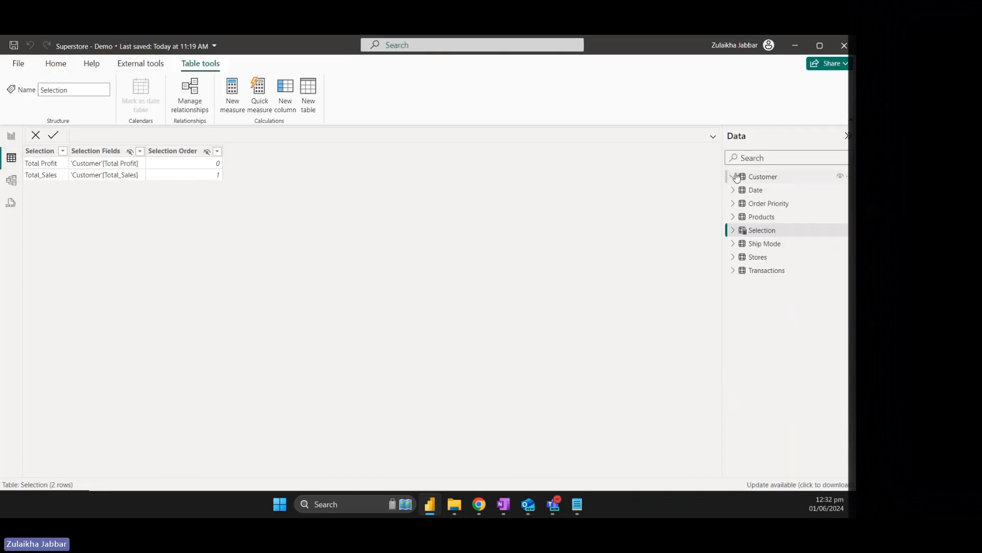
{"action": "left_click", "coordinate": [767, 244]}
{"action": "left_click", "coordinate": [771, 230]}
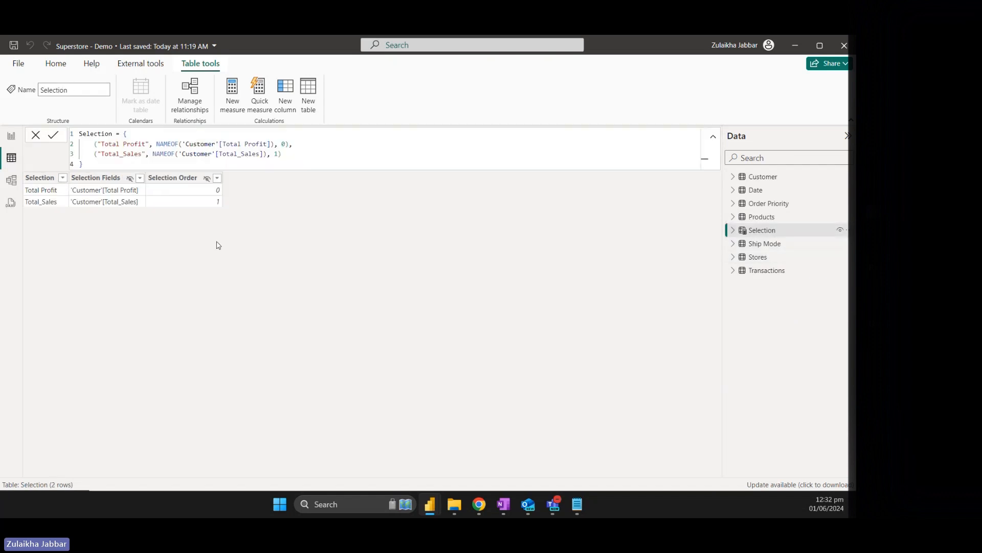
Duplicate the Total_Sales entry as a third row of the Selection definition, separated by a comma.
{"action": "left_click", "coordinate": [298, 154]}
{"action": "left_click_drag", "start_coordinate": [299, 156], "coordinate": [94, 154]}
{"action": "key", "text": "ctrl+c"}
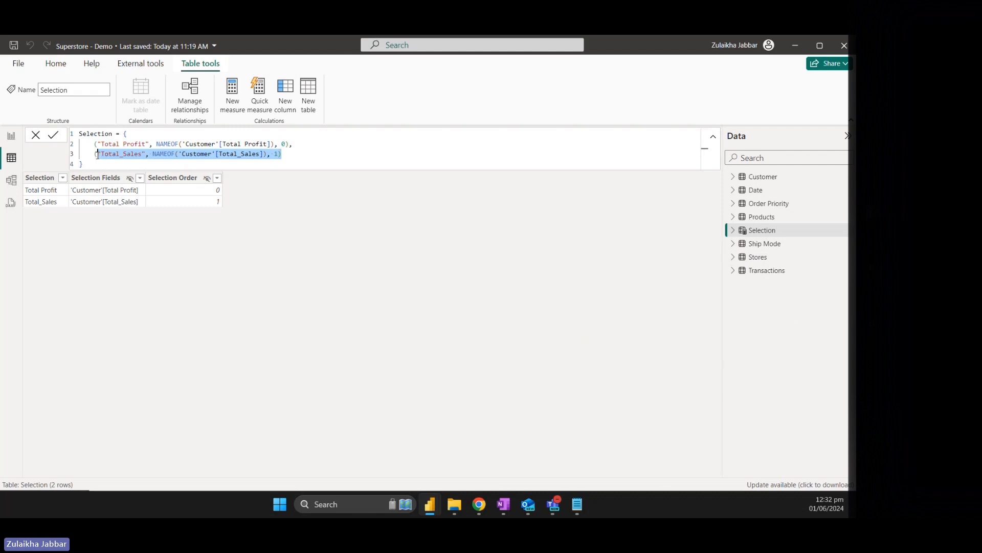
{"action": "left_click", "coordinate": [286, 152]}
{"action": "type", "text": ","}
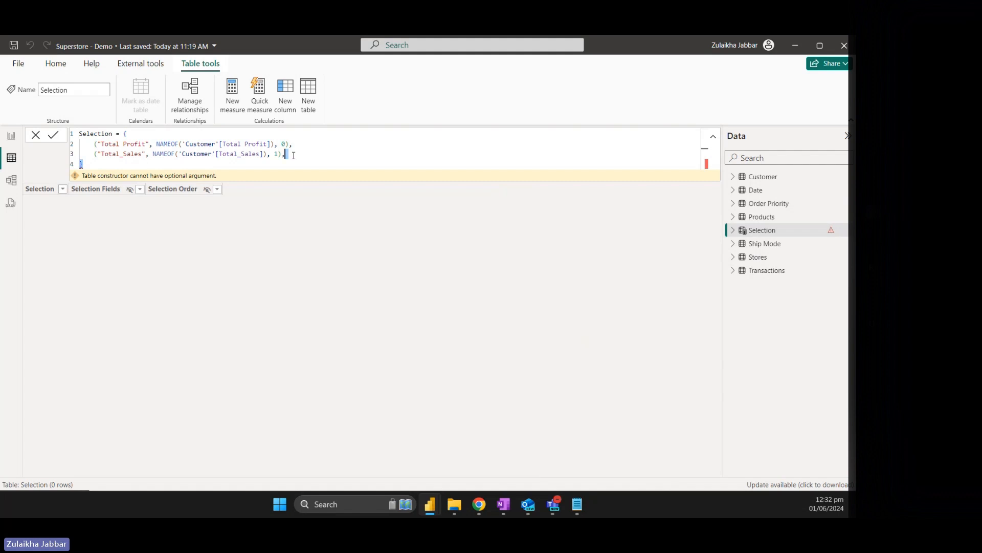
{"action": "key", "text": "BackSpace"}
{"action": "key", "text": "ctrl+v"}
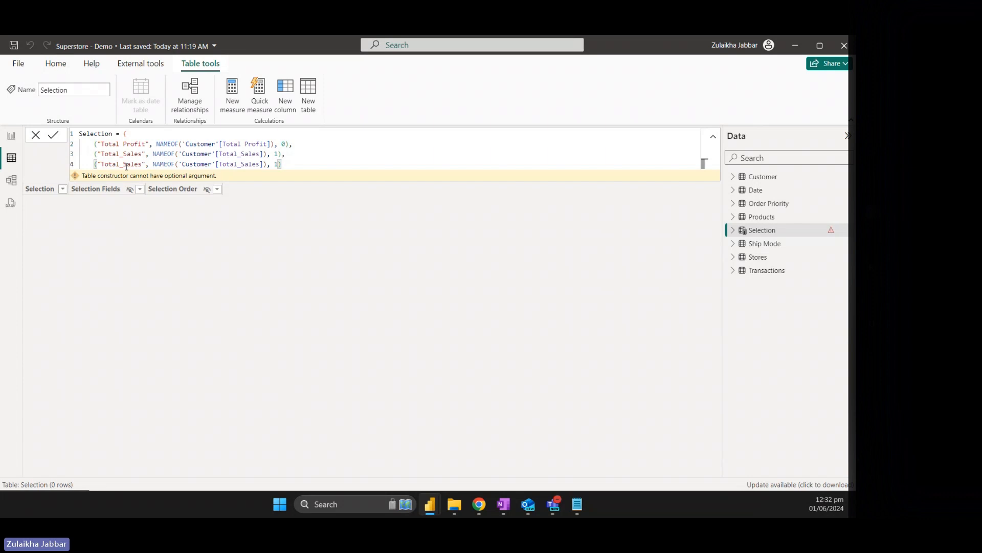
{"action": "left_click_drag", "start_coordinate": [127, 166], "coordinate": [136, 164]}
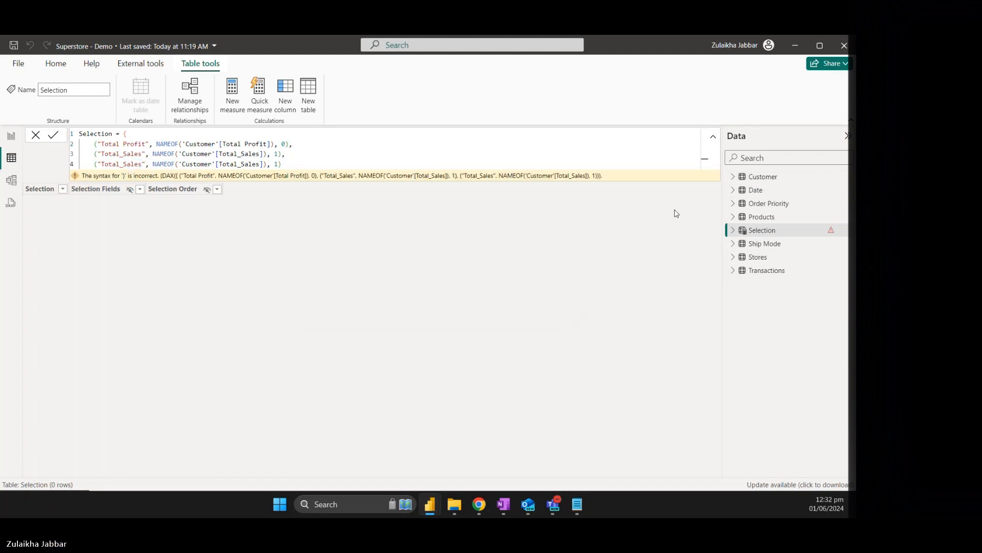
Copy the name of the Total Transactions measure from its formula in the Customer table.
{"action": "left_click", "coordinate": [734, 177]}
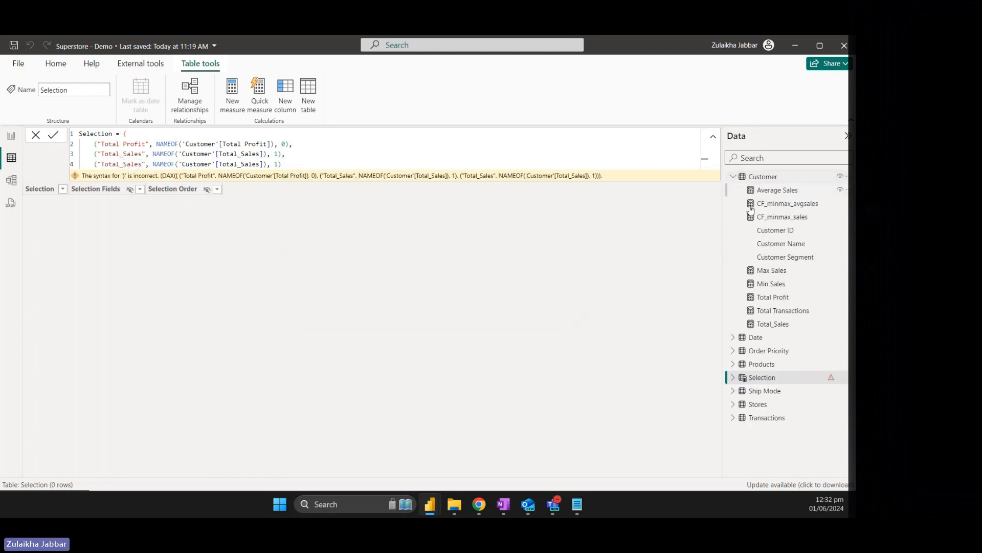
{"action": "left_click", "coordinate": [787, 311]}
{"action": "left_click_drag", "start_coordinate": [95, 133], "coordinate": [80, 134]}
{"action": "key", "text": "ctrl+c"}
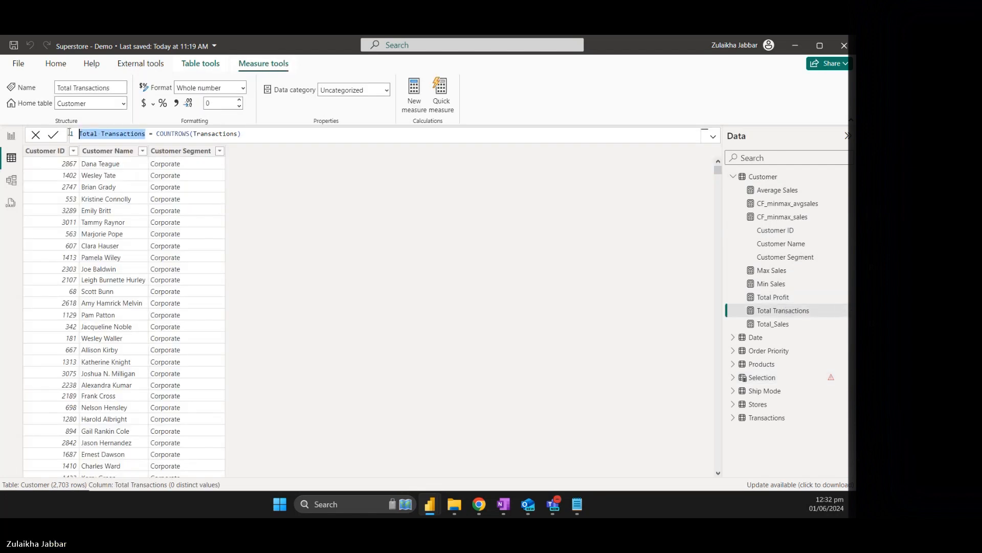
Replace the label of the third entry in the Selection definition with Total Transactions.
{"action": "left_click", "coordinate": [733, 177]}
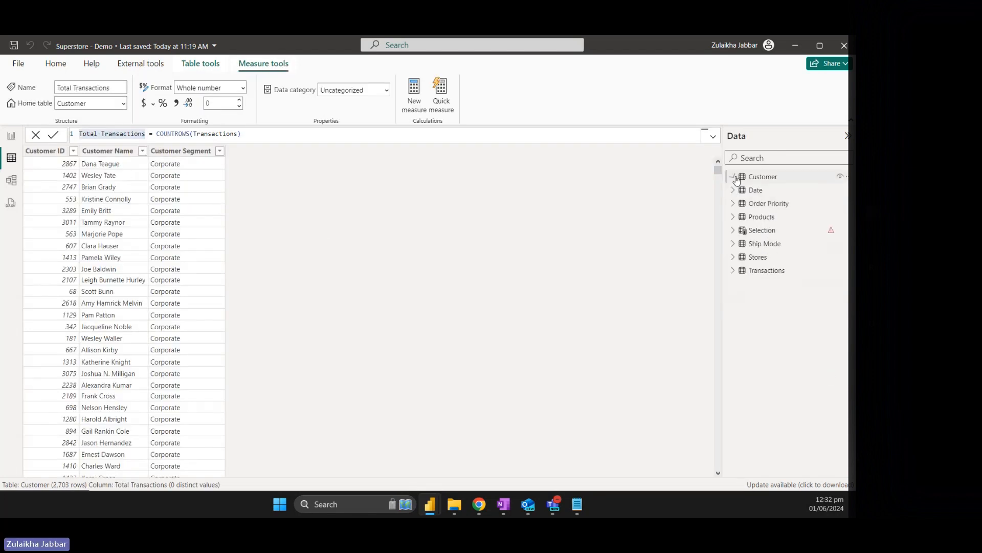
{"action": "left_click", "coordinate": [761, 230]}
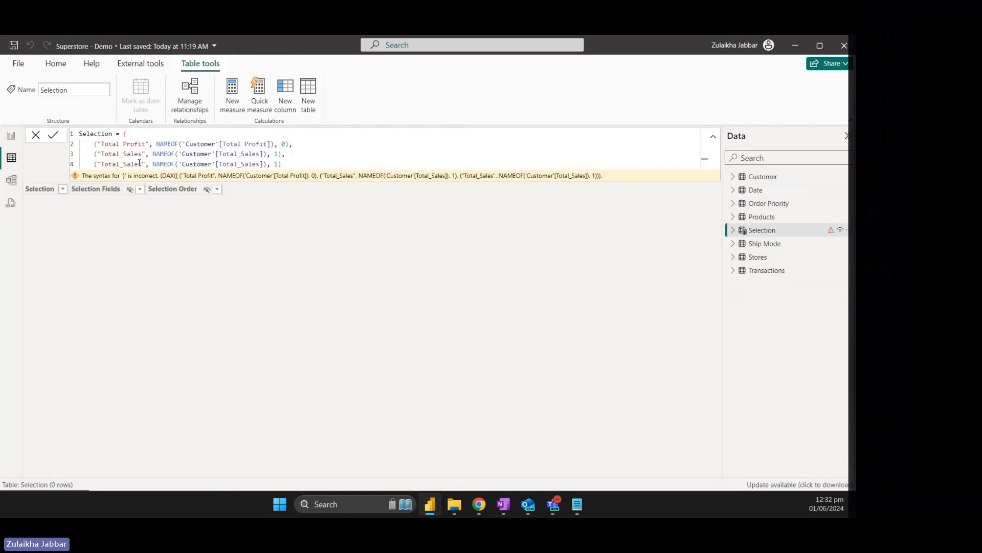
{"action": "left_click_drag", "start_coordinate": [143, 164], "coordinate": [102, 162]}
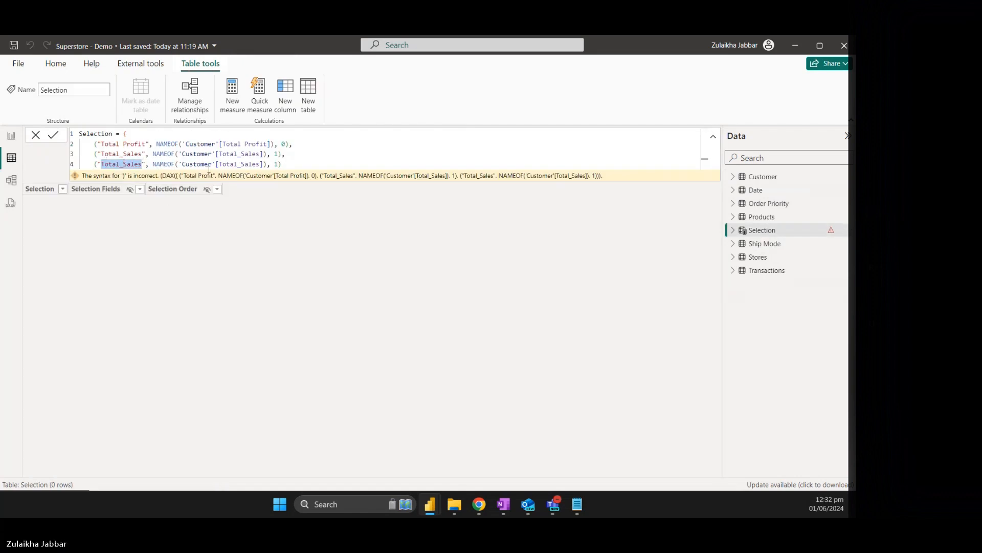
{"action": "key", "text": "ctrl+v"}
Replace the measure reference in the third entry's NAMEOF function with Total Transactions.
{"action": "double_click", "coordinate": [275, 164]}
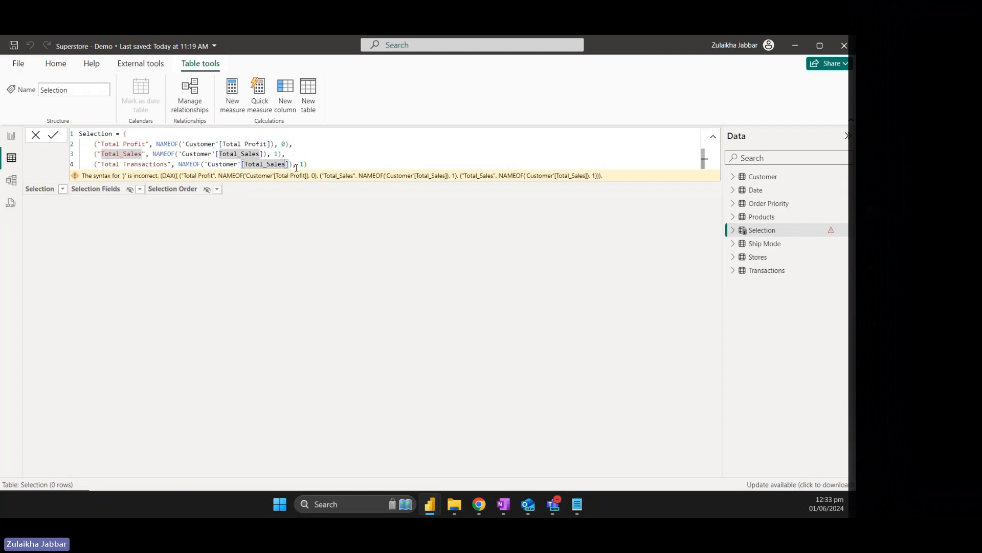
{"action": "key", "text": "Right"}
{"action": "key", "text": "shift+Left"}
{"action": "key", "text": "shift+Left"}
{"action": "key", "text": "shift+Left"}
{"action": "key", "text": "shift+Left"}
{"action": "key", "text": "shift+Left"}
{"action": "key", "text": "shift+Left"}
{"action": "key", "text": "shift+Left"}
{"action": "key", "text": "shift+Left"}
{"action": "key", "text": "shift+Left"}
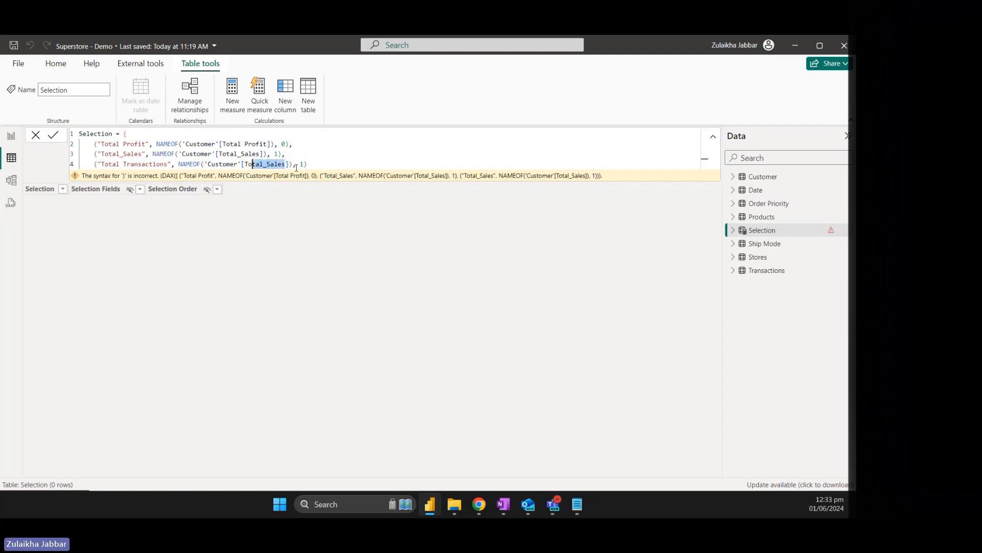
{"action": "key", "text": "shift+Left"}
{"action": "key", "text": "shift+Left"}
{"action": "key", "text": "ctrl+v"}
Set the third entry's order number to 2 and commit the Selection definition.
{"action": "key", "text": "Right"}
{"action": "key", "text": "Right"}
{"action": "key", "text": "Right"}
{"action": "key", "text": "Right"}
{"action": "key", "text": "shift+Right"}
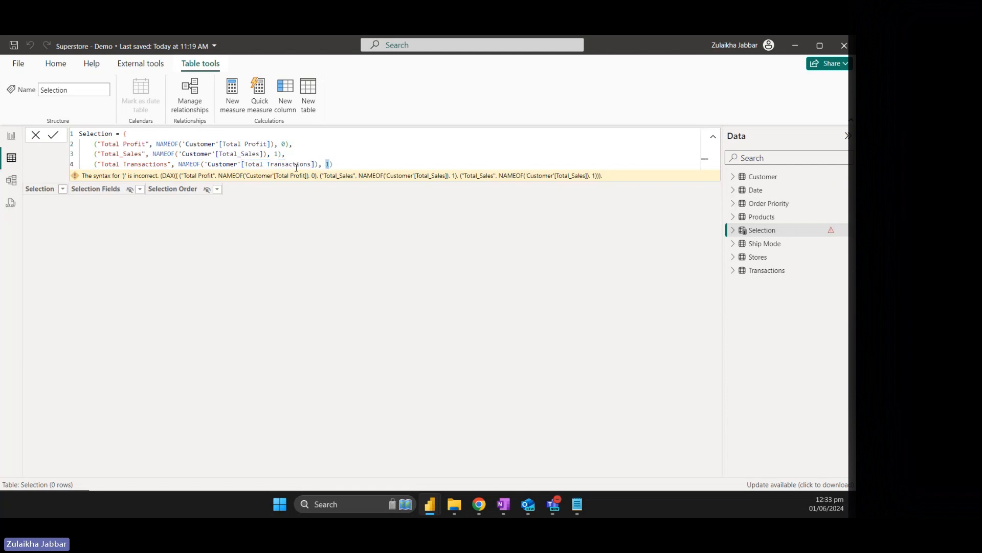
{"action": "type", "text": "2"}
{"action": "key", "text": "Return"}
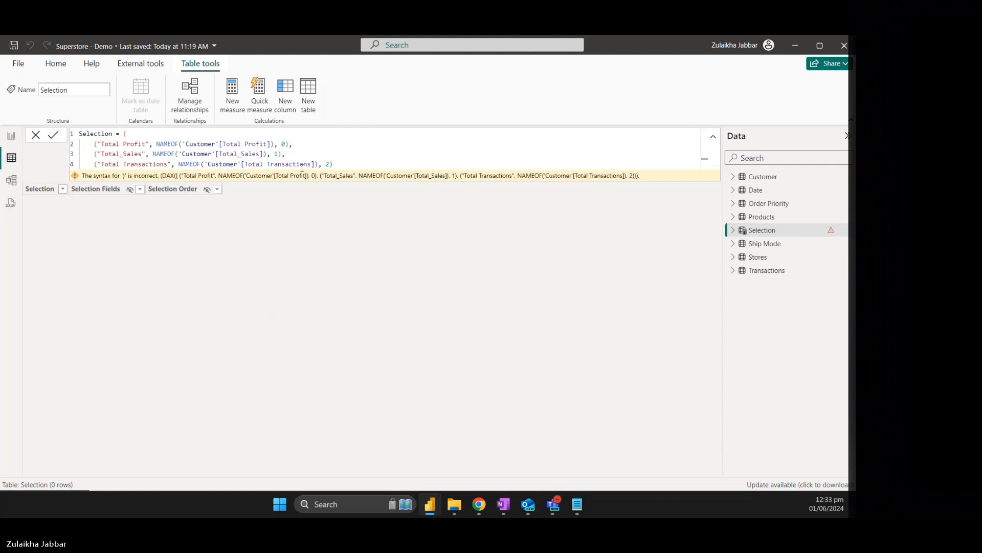
Try to commit the Selection definition with an extra closing parenthesis after the third entry.
{"action": "left_click", "coordinate": [357, 163]}
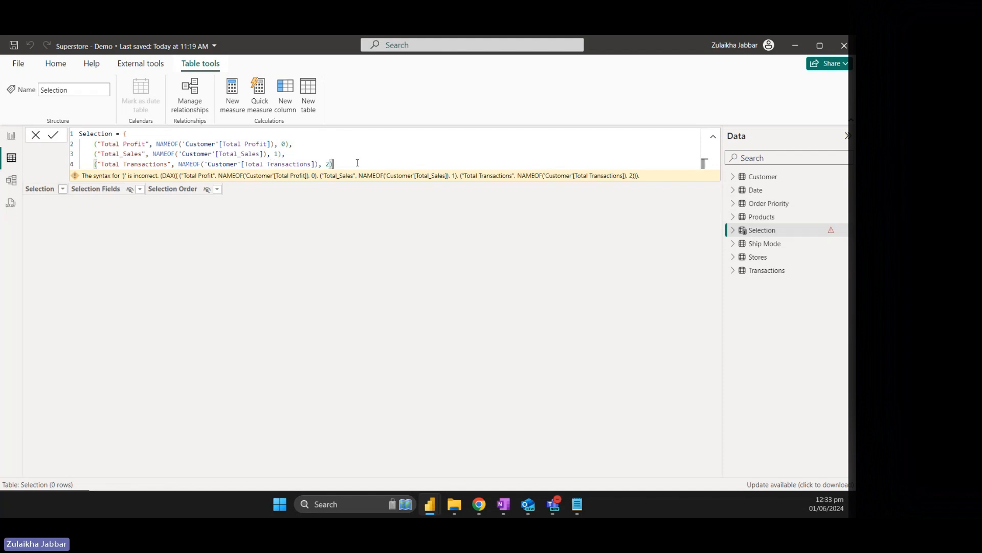
{"action": "type", "text": ")"}
{"action": "key", "text": "Return"}
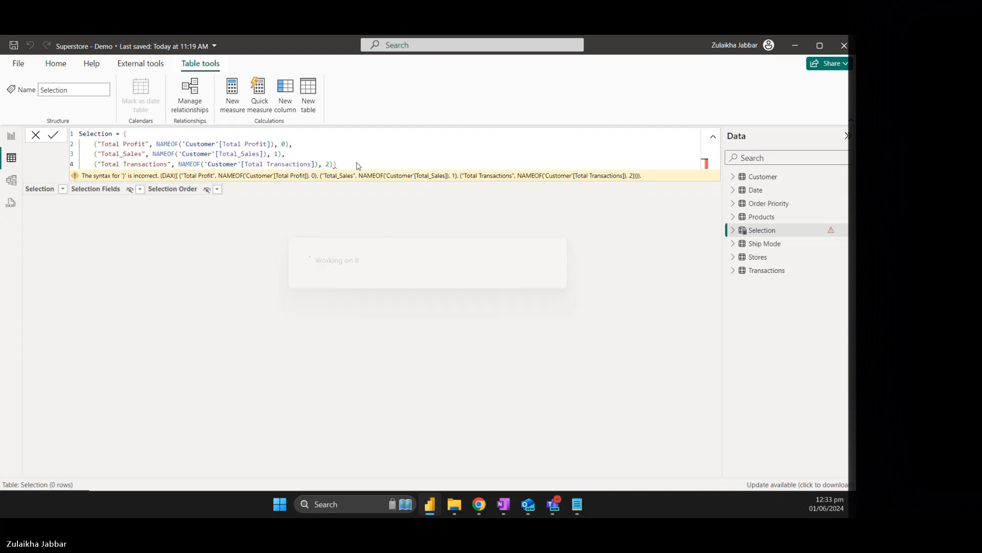
Rewrite the end of the third Selection entry with order number 2, a closing parenthesis and a closing curly brace, and commit the definition.
{"action": "key", "text": "BackSpace"}
{"action": "key", "text": "BackSpace"}
{"action": "key", "text": "BackSpace"}
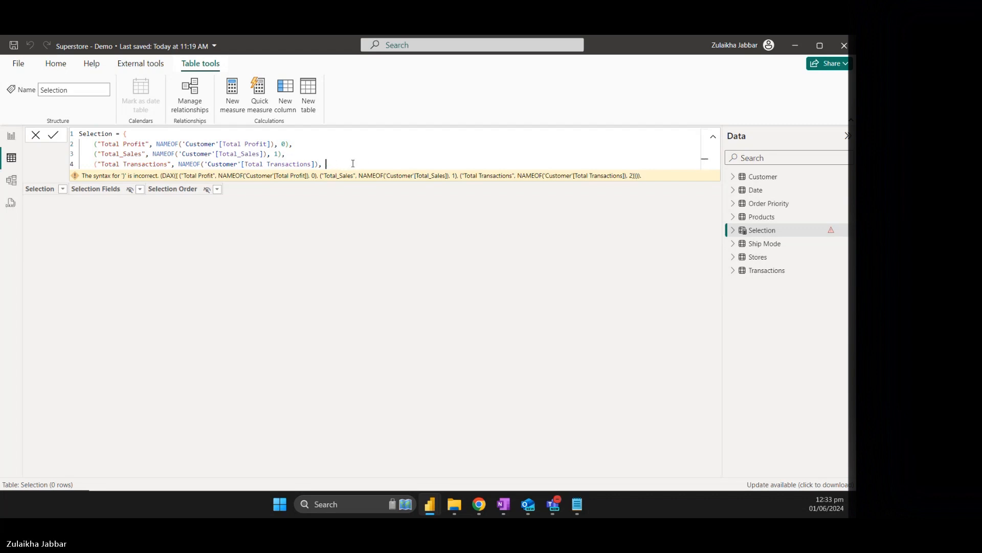
{"action": "key", "text": "BackSpace"}
{"action": "key", "text": "BackSpace"}
{"action": "type", "text": ",2"}
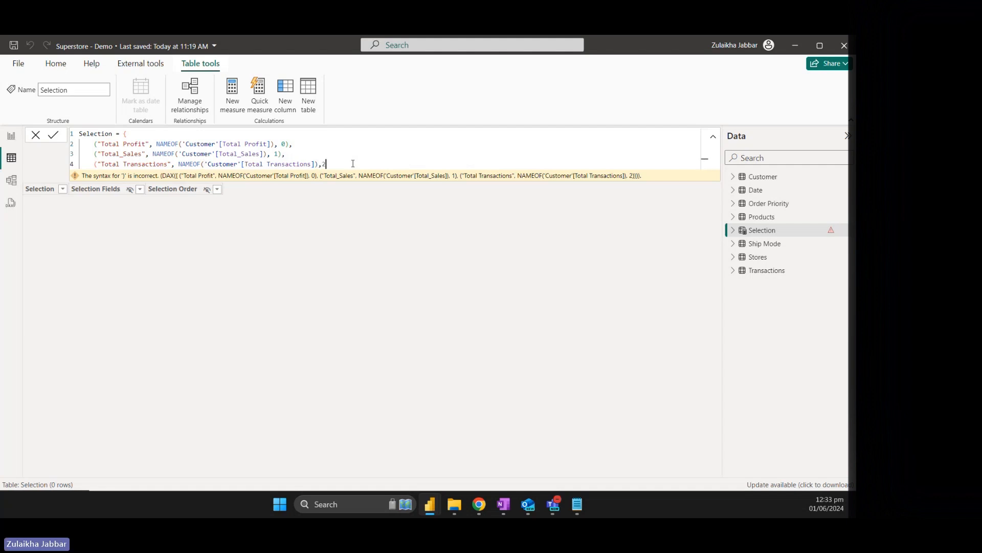
{"action": "type", "text": ")}"}
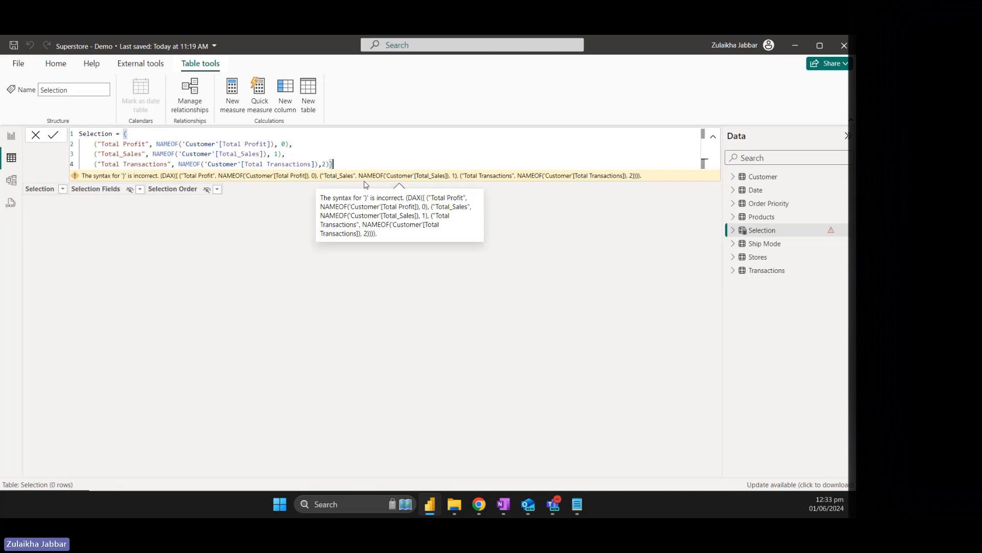
{"action": "key", "text": "Return"}
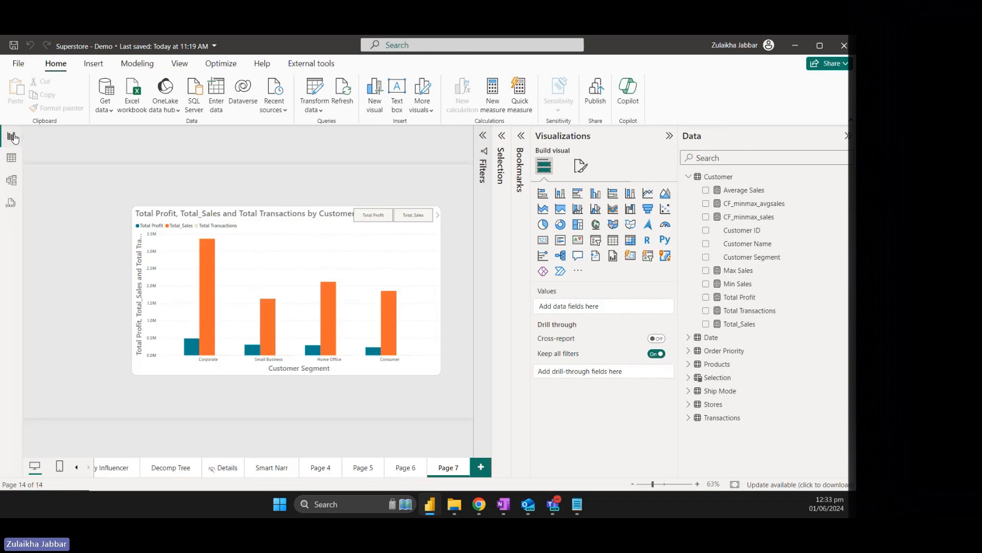
Return to the report page and widen the Selection slicer to fit the Total Profit, Total_Sales and Total Transactions tiles.
{"action": "left_click", "coordinate": [12, 135]}
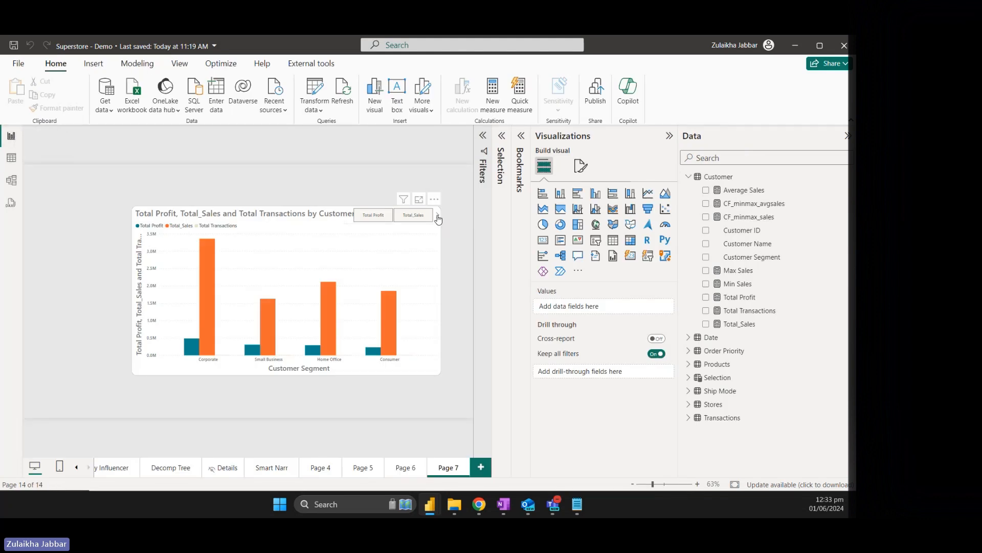
{"action": "left_click", "coordinate": [348, 220]}
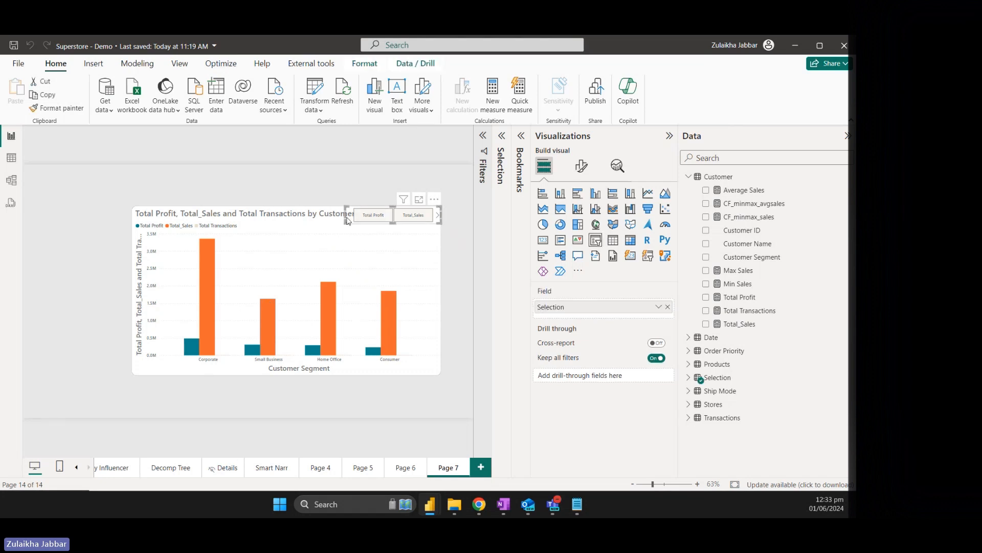
{"action": "left_click_drag", "start_coordinate": [347, 220], "coordinate": [289, 215]}
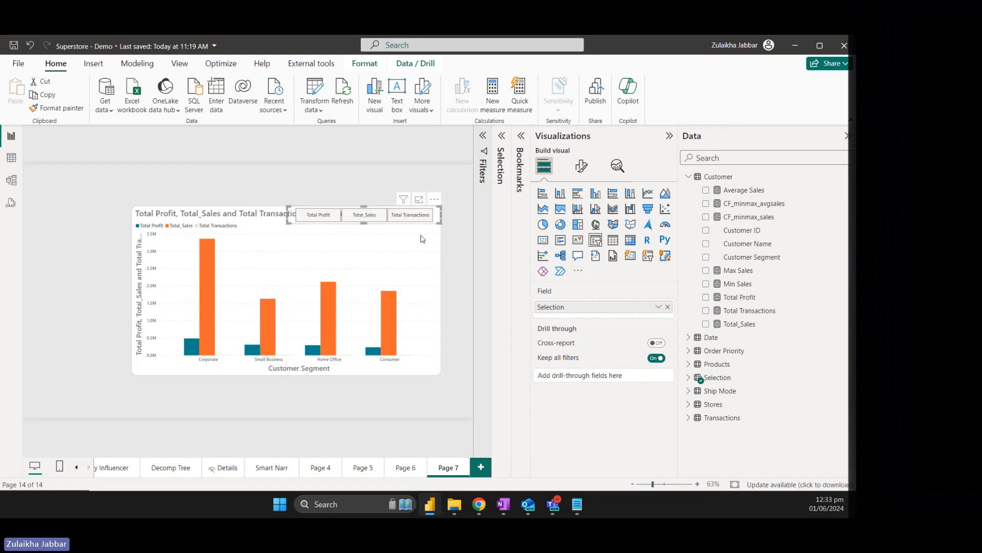
Set the column chart's title text to Customer Segments.
{"action": "left_click", "coordinate": [408, 278]}
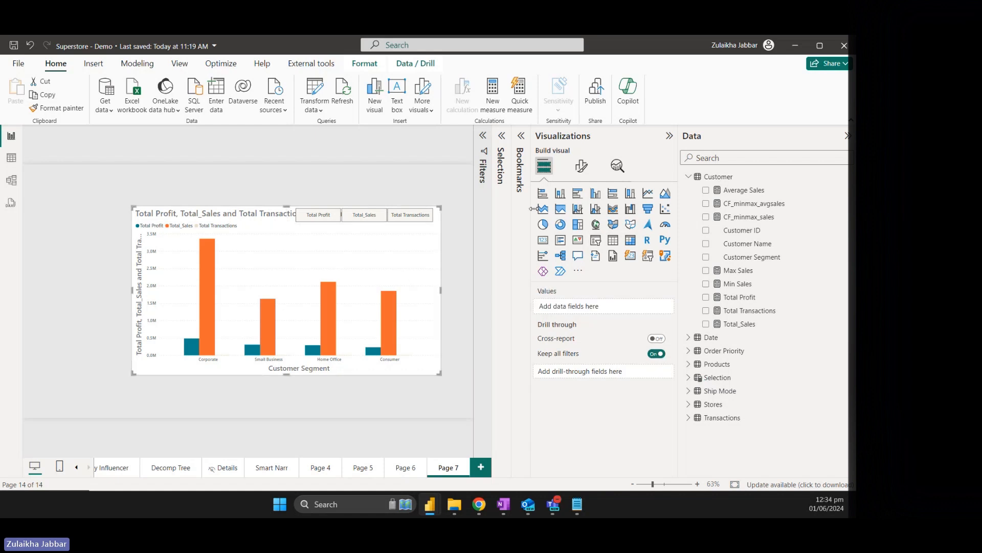
{"action": "left_click", "coordinate": [581, 165]}
{"action": "left_click", "coordinate": [408, 267]}
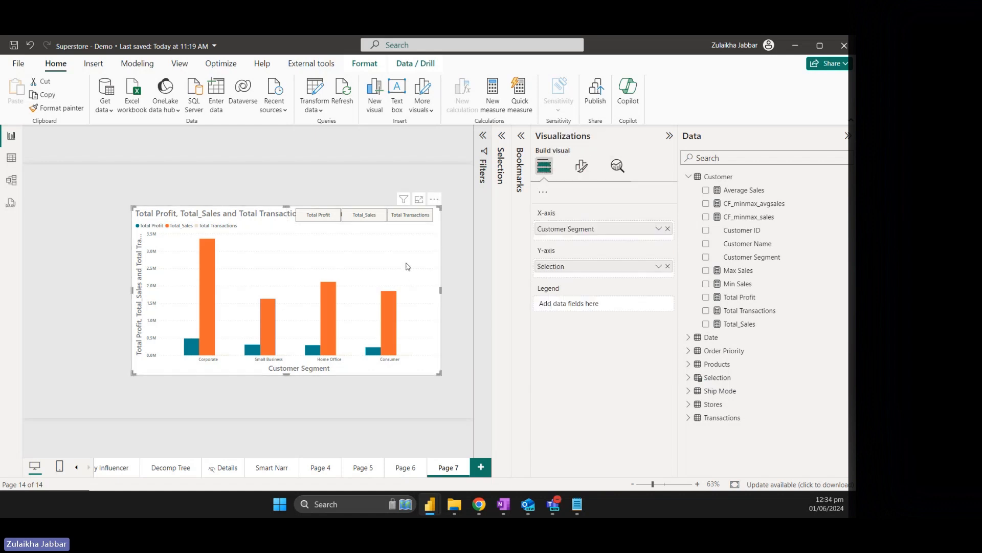
{"action": "left_click", "coordinate": [581, 165]}
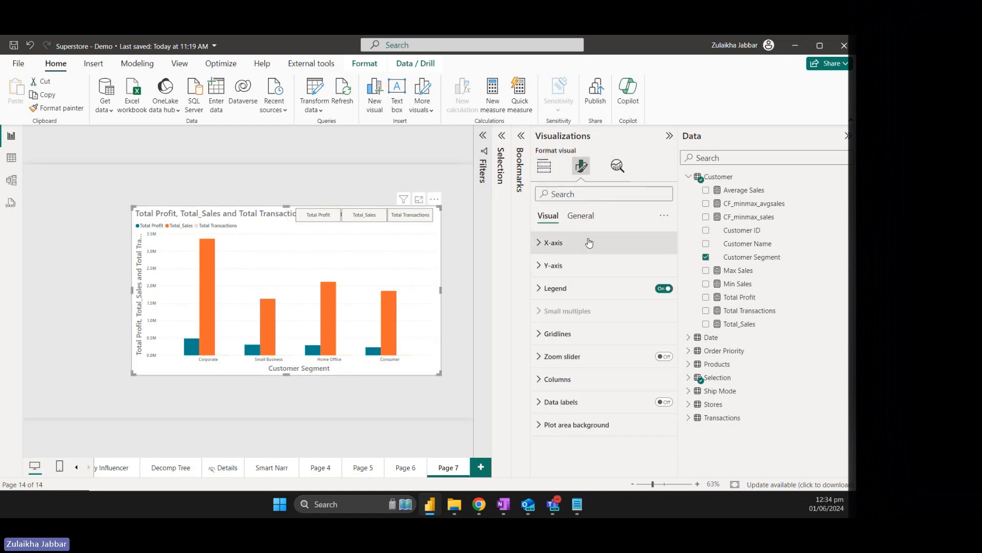
{"action": "left_click", "coordinate": [581, 216]}
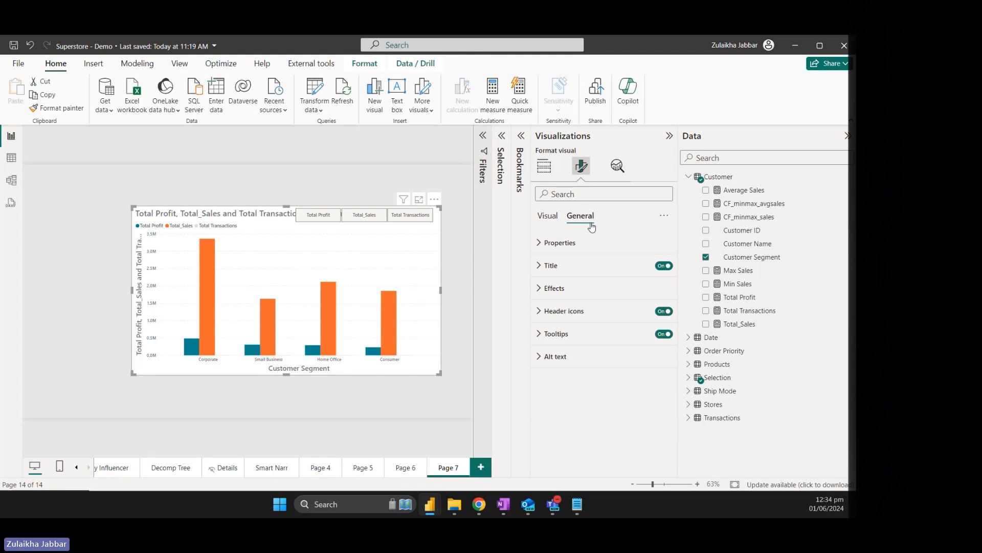
{"action": "left_click", "coordinate": [596, 265]}
{"action": "left_click", "coordinate": [601, 320]}
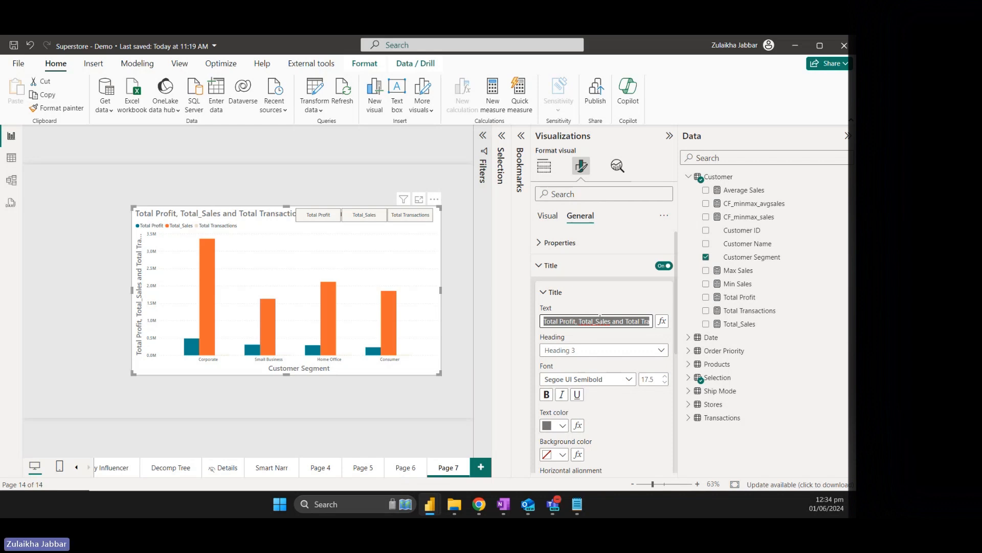
{"action": "type", "text": "Customer"}
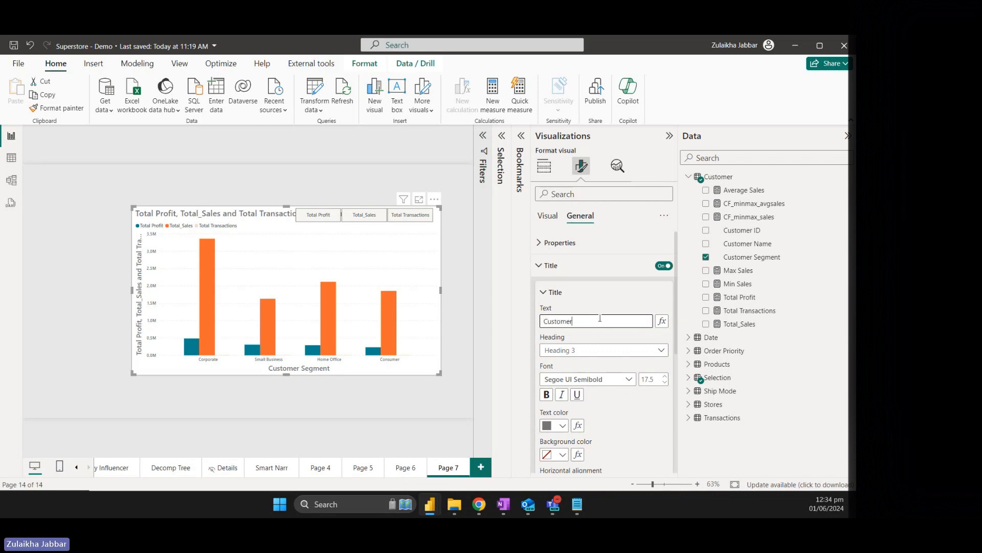
{"action": "type", "text": " Segments"}
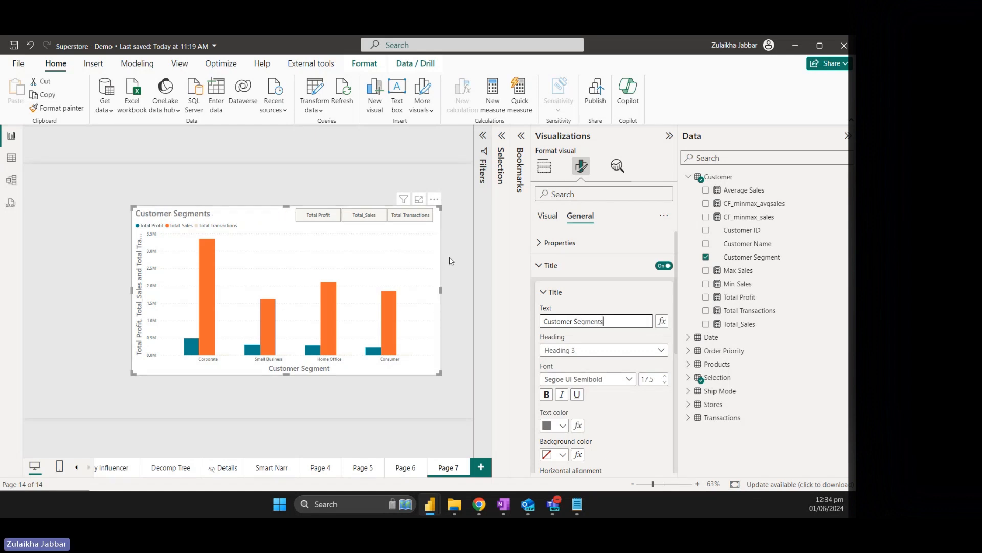
Test the slicer by showing Total Transactions, Total_Sales and Total Profit in the Customer Segments chart.
{"action": "left_click", "coordinate": [417, 219]}
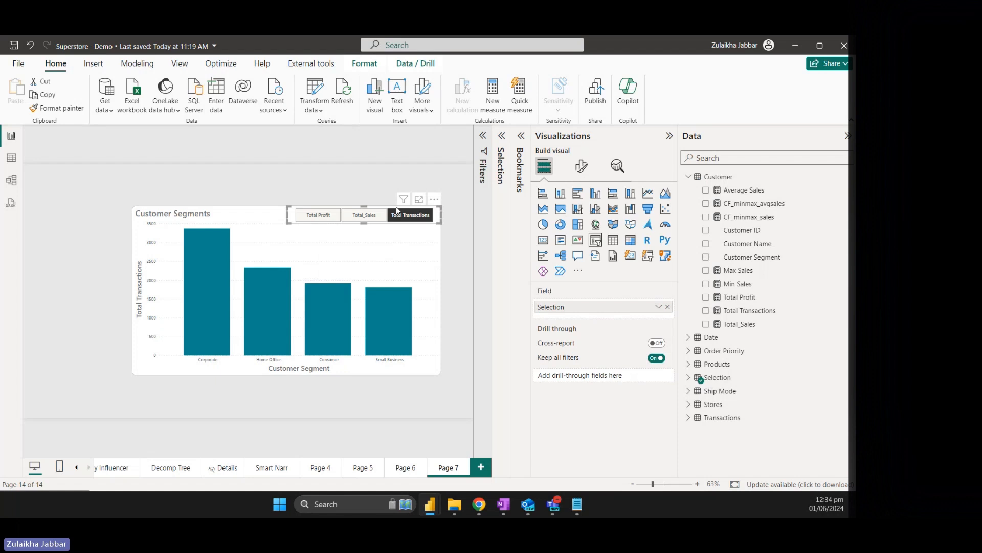
{"action": "mouse_move", "coordinate": [317, 311]}
{"action": "left_click", "coordinate": [358, 217]}
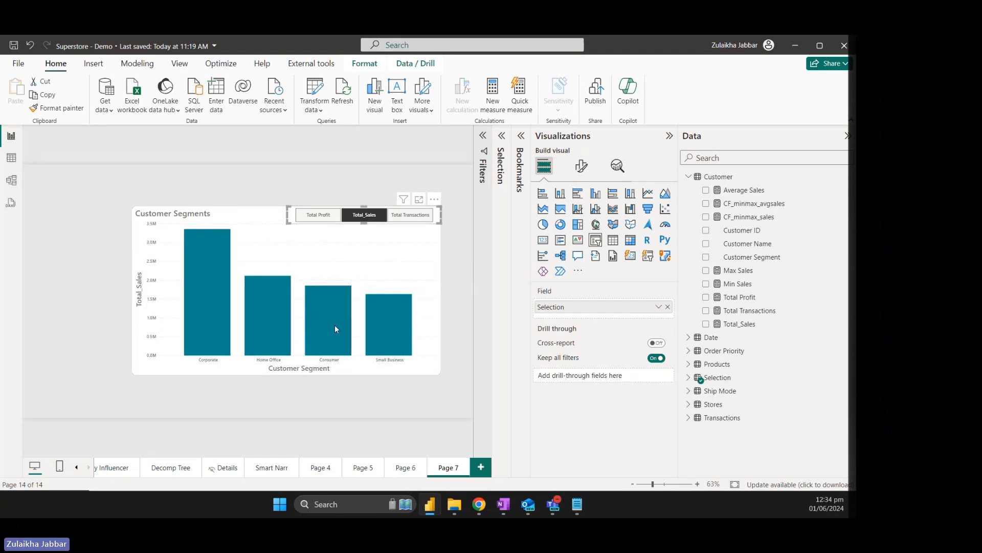
{"action": "left_click", "coordinate": [317, 214]}
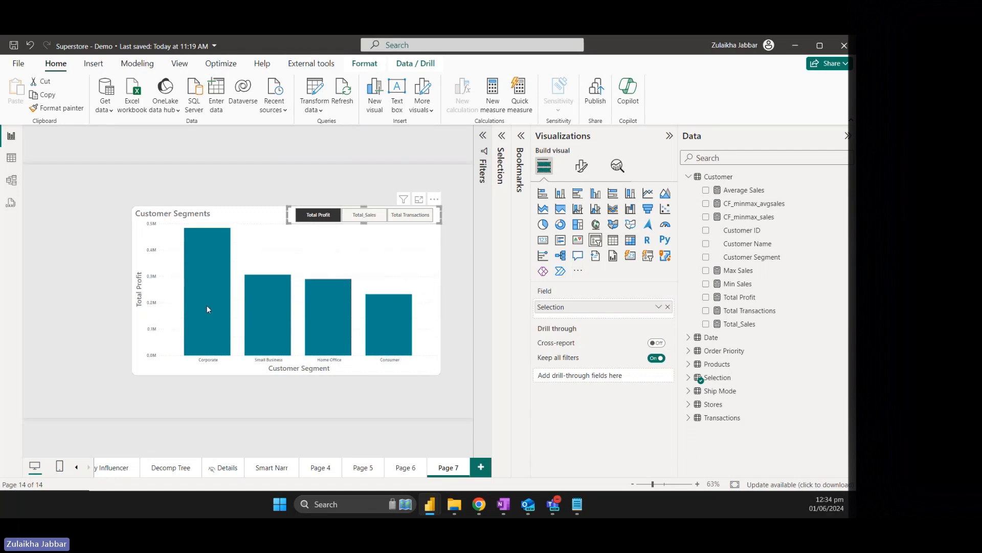
{"action": "mouse_move", "coordinate": [208, 309]}
{"action": "left_click", "coordinate": [443, 267]}
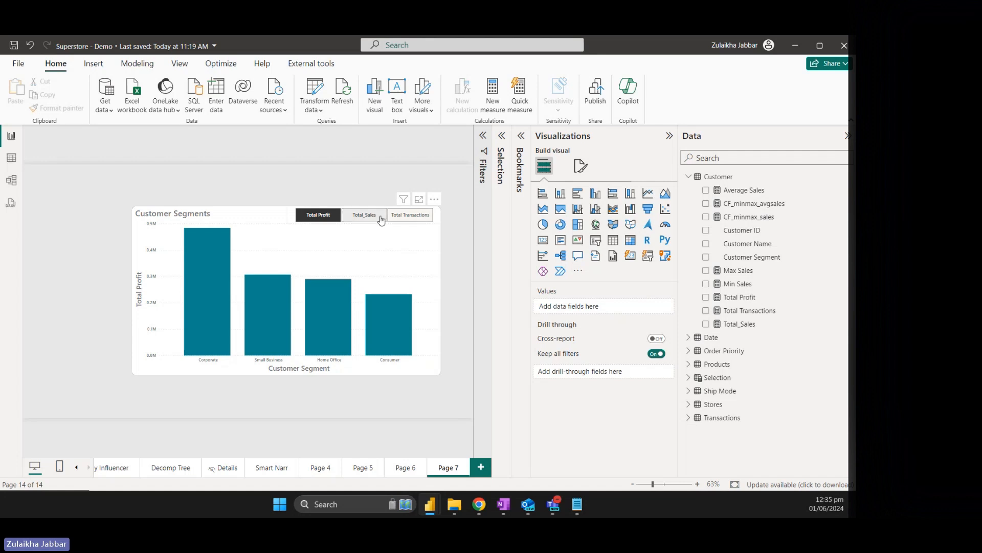
Cycle the slicer through Total_Sales and Total Transactions again, ending on Total Profit.
{"action": "left_click", "coordinate": [364, 216]}
{"action": "left_click", "coordinate": [412, 217]}
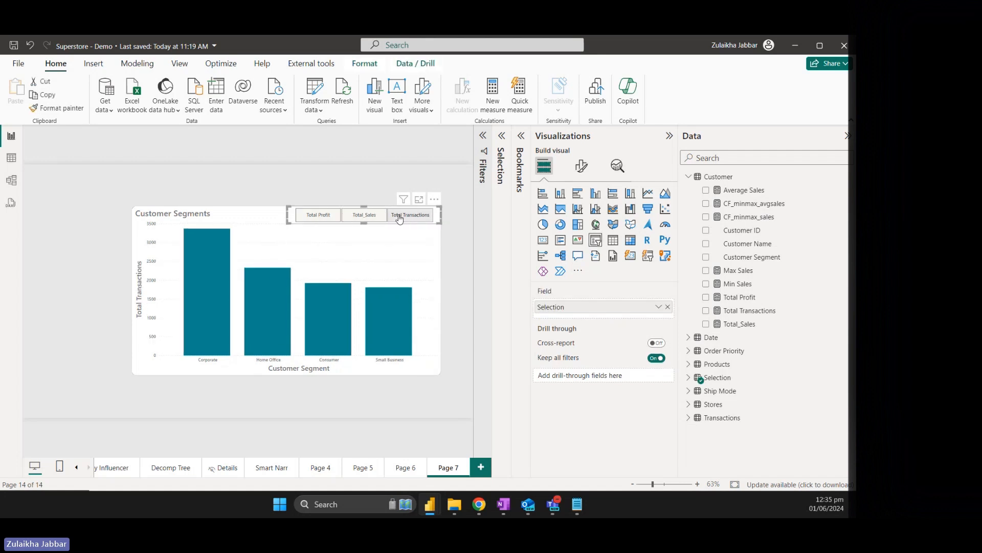
{"action": "left_click", "coordinate": [364, 216]}
{"action": "left_click", "coordinate": [328, 219]}
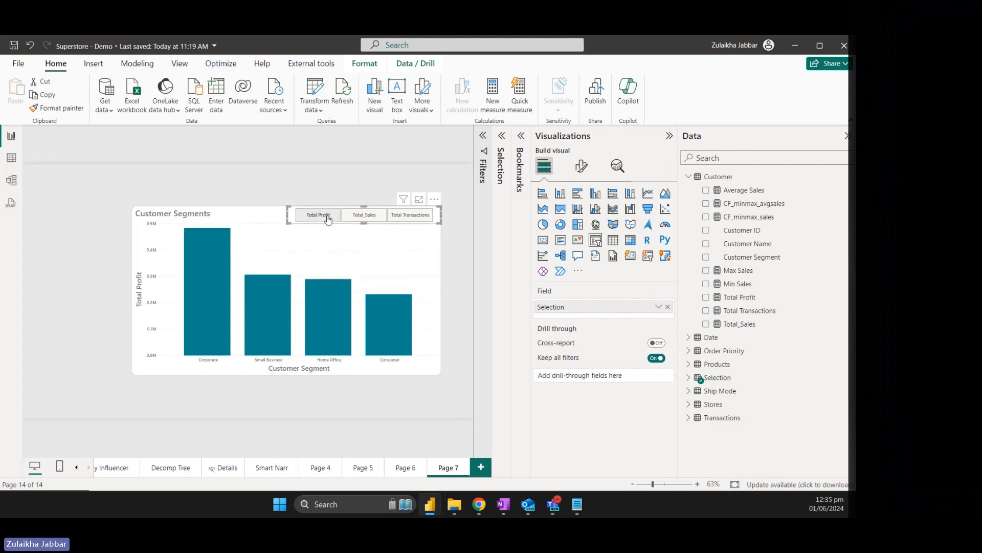
{"action": "left_click", "coordinate": [329, 219]}
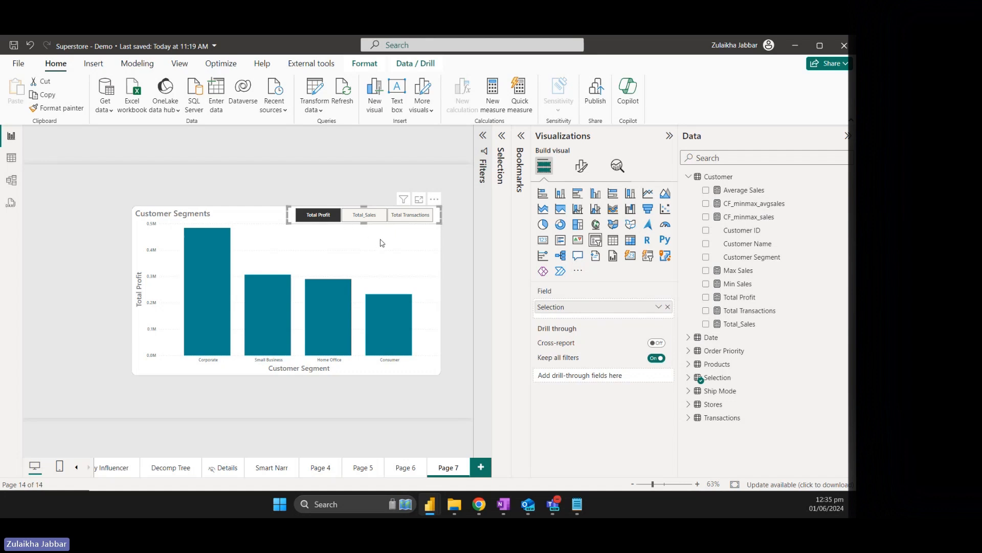
Move the Customer Segments chart to the page's upper-left corner and place the slicer back over the chart's upper-right corner.
{"action": "left_click", "coordinate": [431, 294]}
{"action": "left_click_drag", "start_coordinate": [431, 294], "coordinate": [336, 256]}
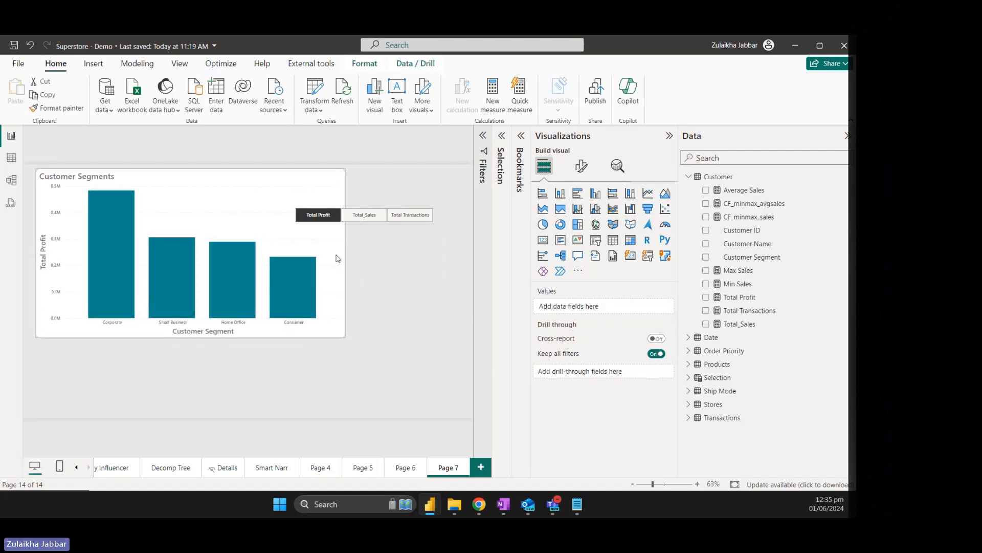
{"action": "left_click", "coordinate": [414, 227]}
{"action": "left_click_drag", "start_coordinate": [436, 202], "coordinate": [342, 167]}
{"action": "key", "text": "Escape"}
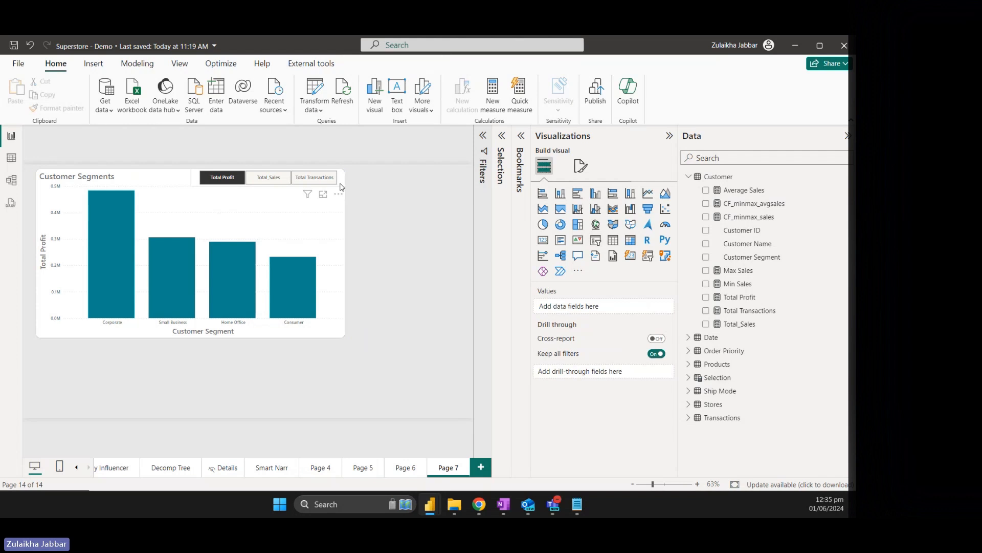
Show Total_Sales in the Customer Segments chart and collapse the Customer table's field list.
{"action": "left_click", "coordinate": [281, 179]}
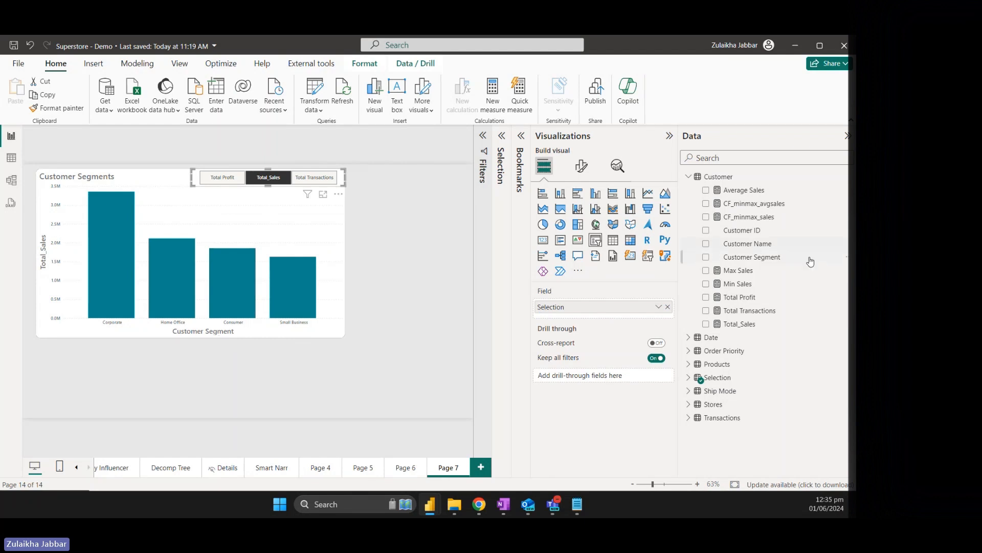
{"action": "left_click", "coordinate": [688, 177]}
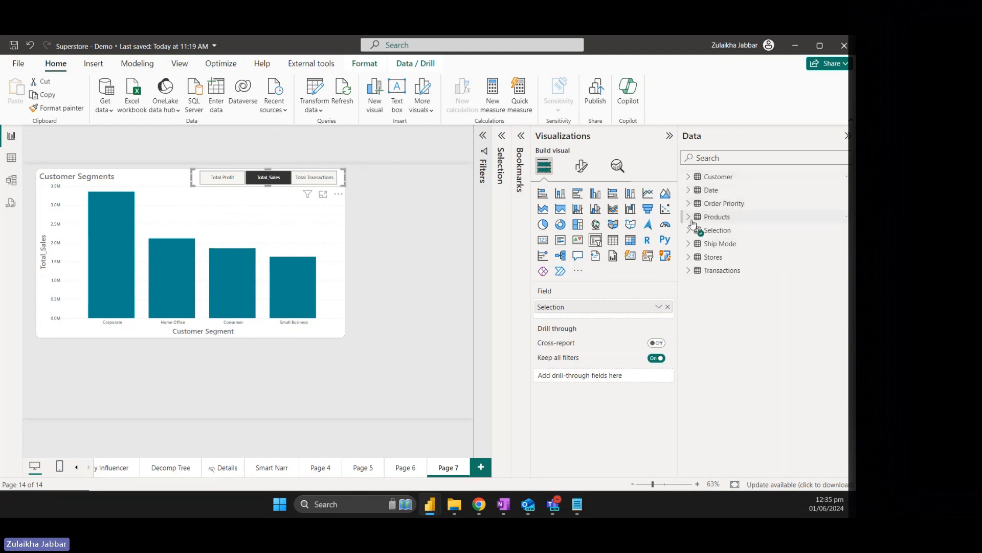
{"action": "left_click", "coordinate": [330, 338]}
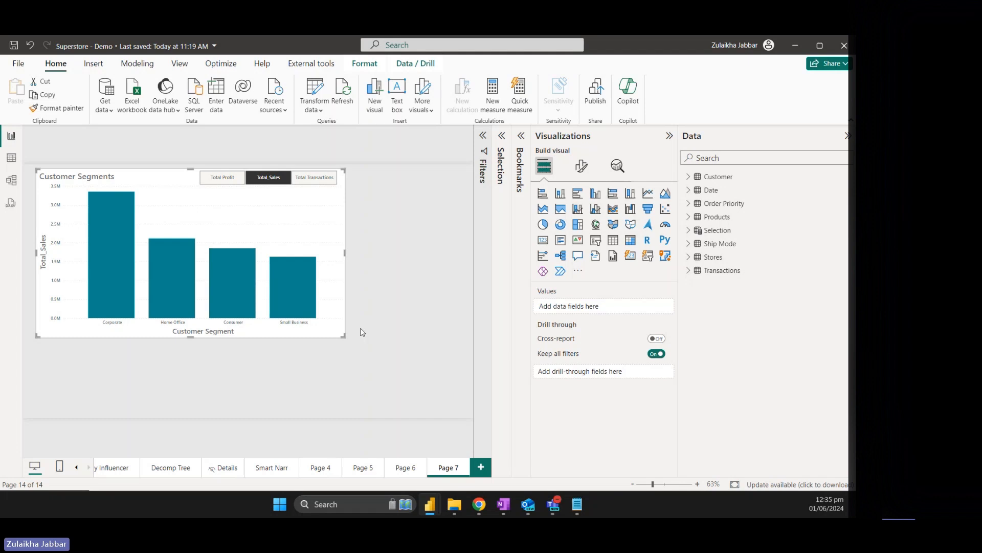
{"action": "left_click", "coordinate": [335, 332]}
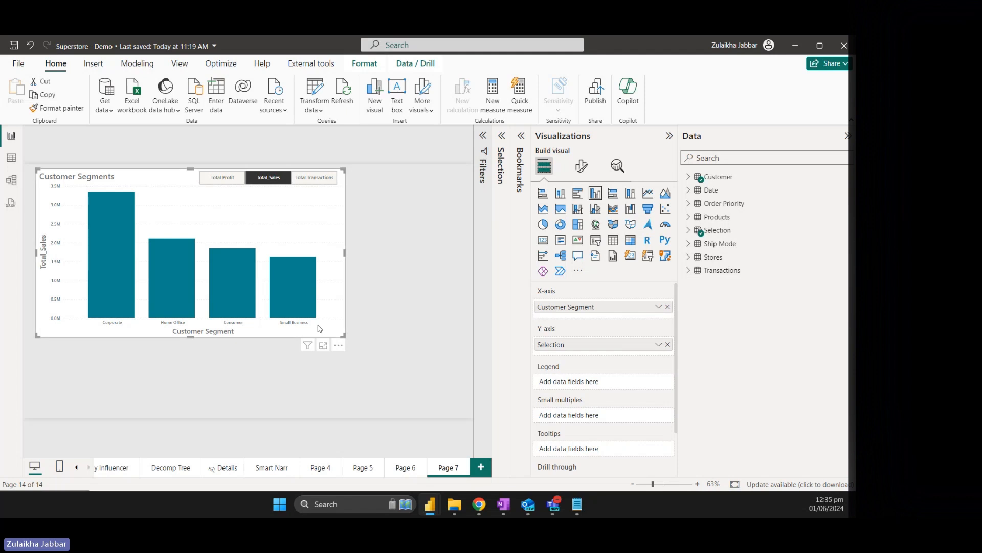
{"action": "left_click", "coordinate": [440, 324]}
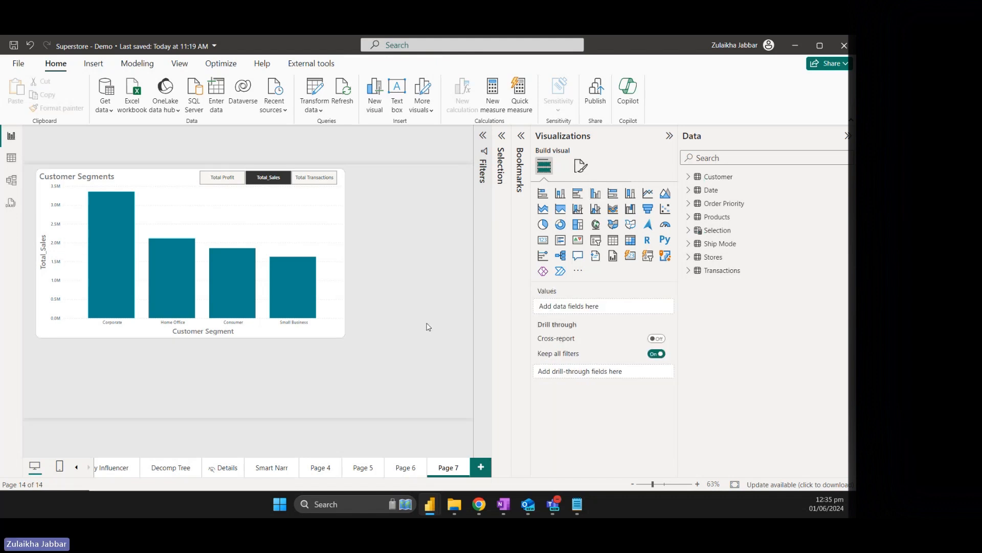
Start a new fields parameter and name it Category selection.
{"action": "left_click", "coordinate": [146, 67]}
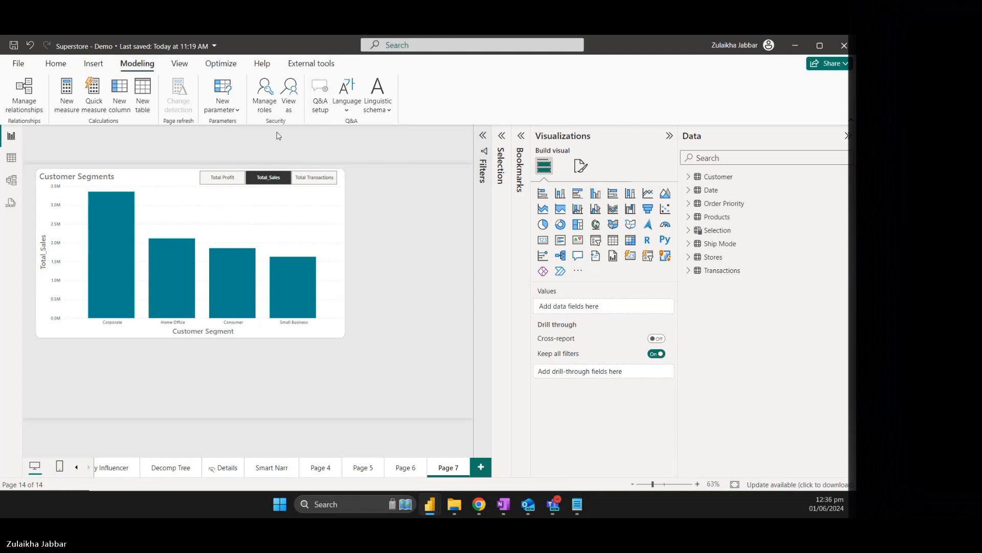
{"action": "left_click", "coordinate": [232, 115]}
{"action": "left_click", "coordinate": [217, 147]}
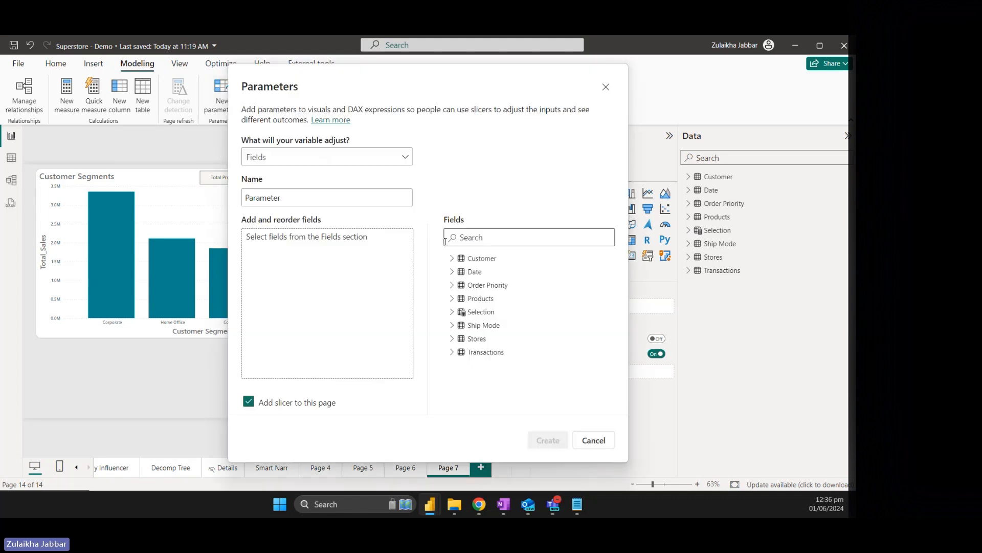
{"action": "double_click", "coordinate": [286, 203]}
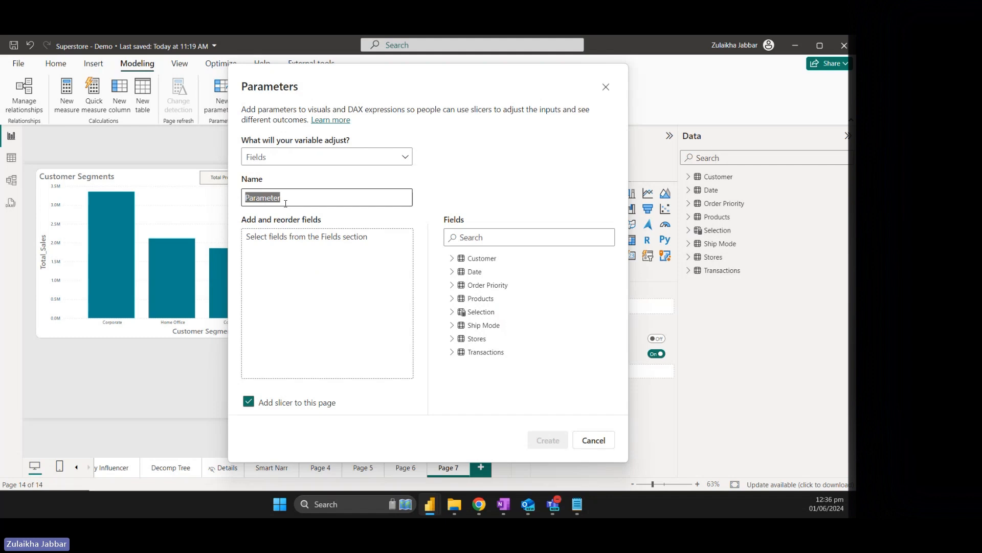
{"action": "type", "text": "Ca"}
{"action": "type", "text": "ggory selection"}
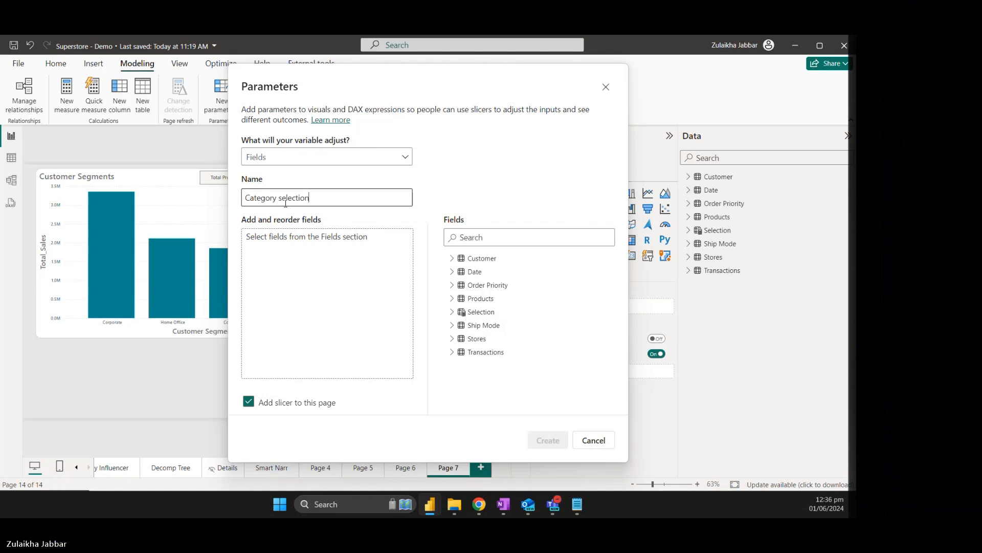
{"action": "left_click", "coordinate": [322, 256]}
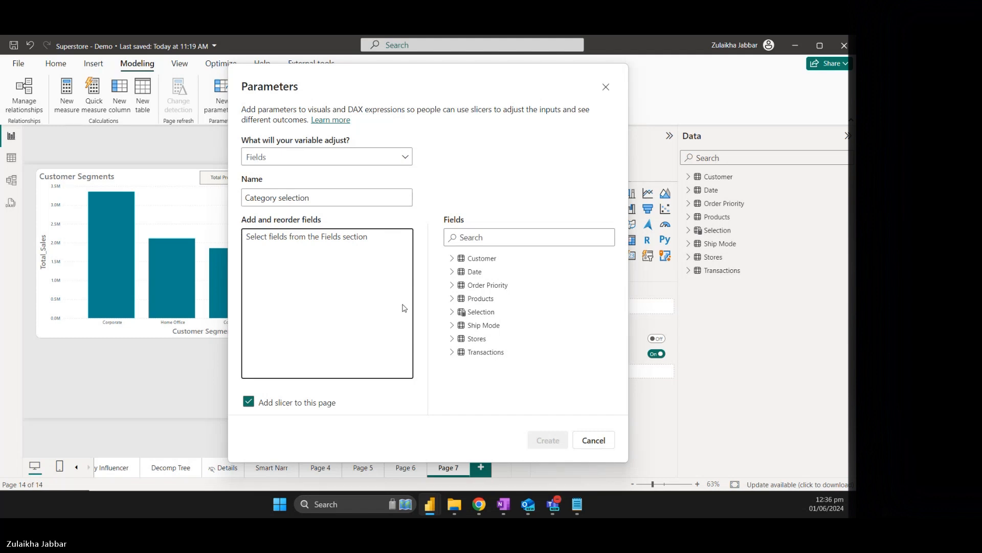
Add Department from Products and Customer Segment from Customer to the Category selection parameter, and create it with a slicer on the page.
{"action": "left_click", "coordinate": [452, 300]}
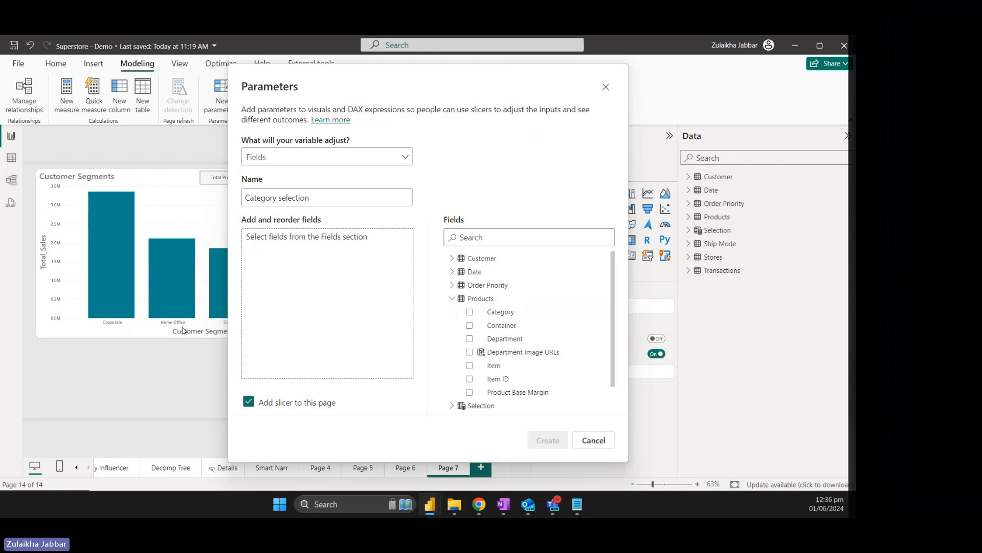
{"action": "left_click", "coordinate": [469, 338]}
{"action": "left_click", "coordinate": [452, 258]}
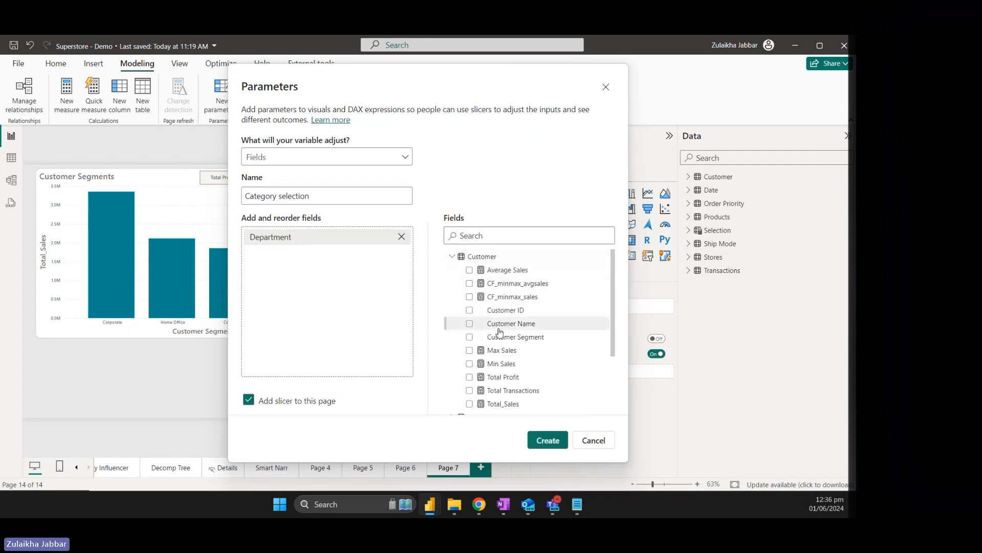
{"action": "left_click_drag", "start_coordinate": [508, 343], "coordinate": [361, 296]}
{"action": "left_click", "coordinate": [555, 443]}
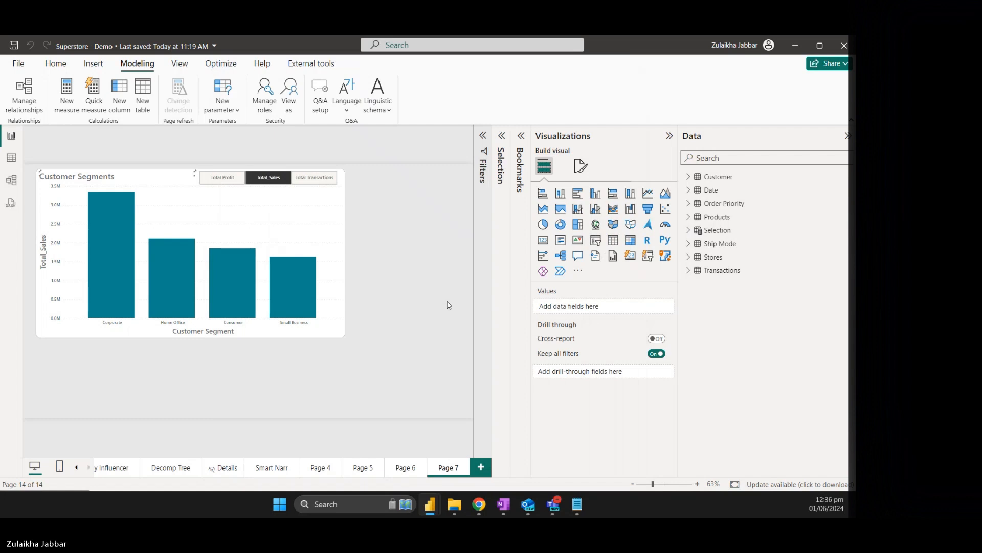
Place the Category selection slicer below the chart in the page's lower-left corner and select Department followed by Customer Segment in it.
{"action": "left_click_drag", "start_coordinate": [332, 338], "coordinate": [201, 341]}
{"action": "left_click", "coordinate": [49, 357]}
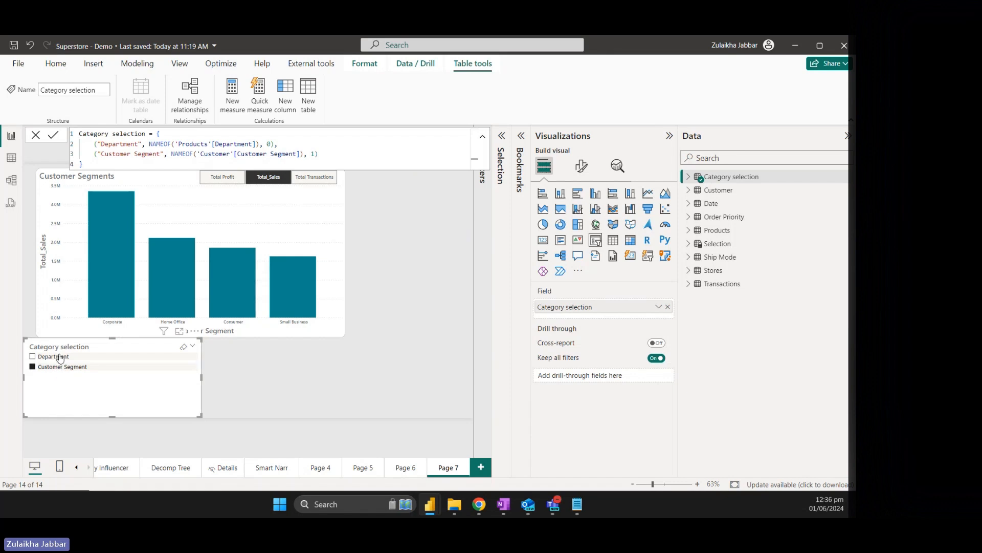
{"action": "left_click", "coordinate": [65, 367]}
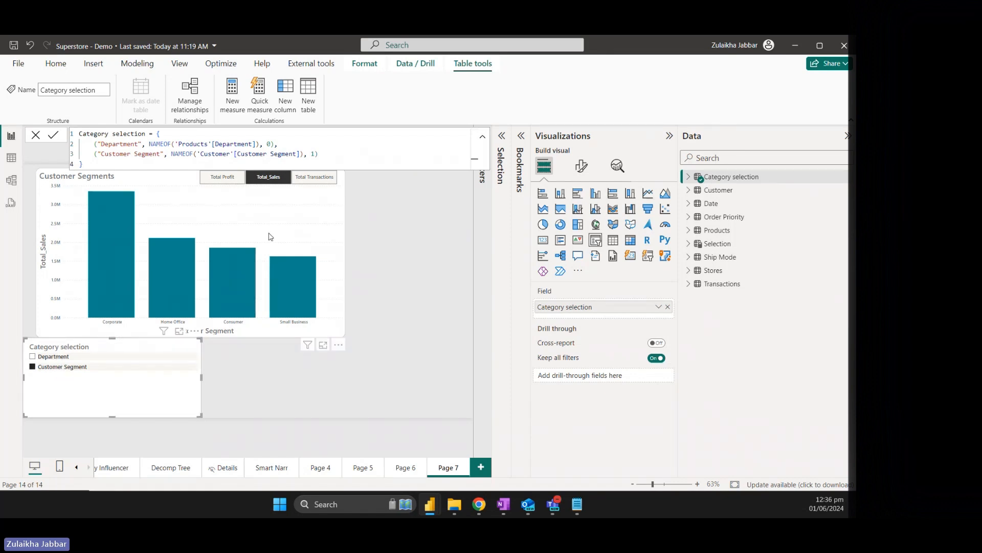
{"action": "key", "text": "Escape"}
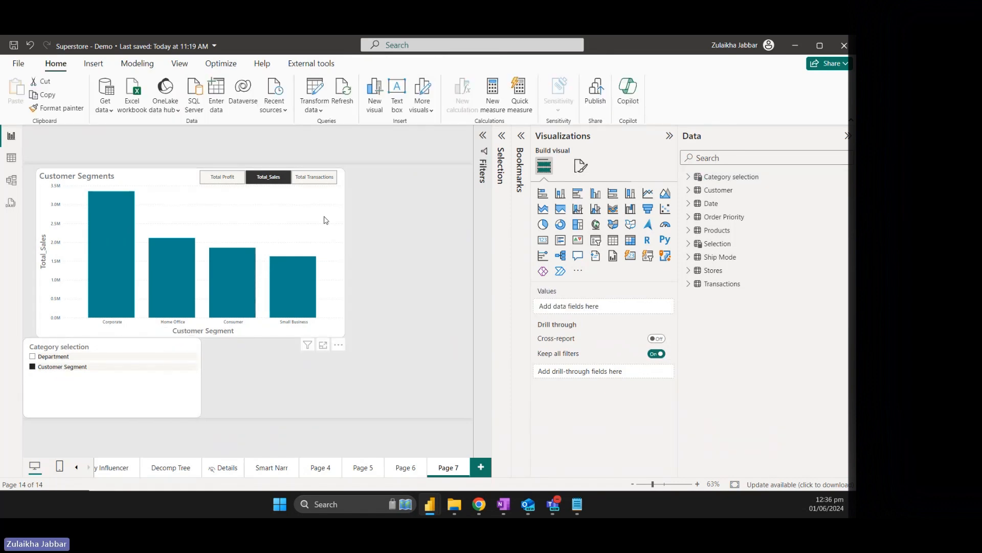
Replace Customer Segment on the Customer Segments chart's X-axis with the Category selection field.
{"action": "left_click", "coordinate": [326, 221]}
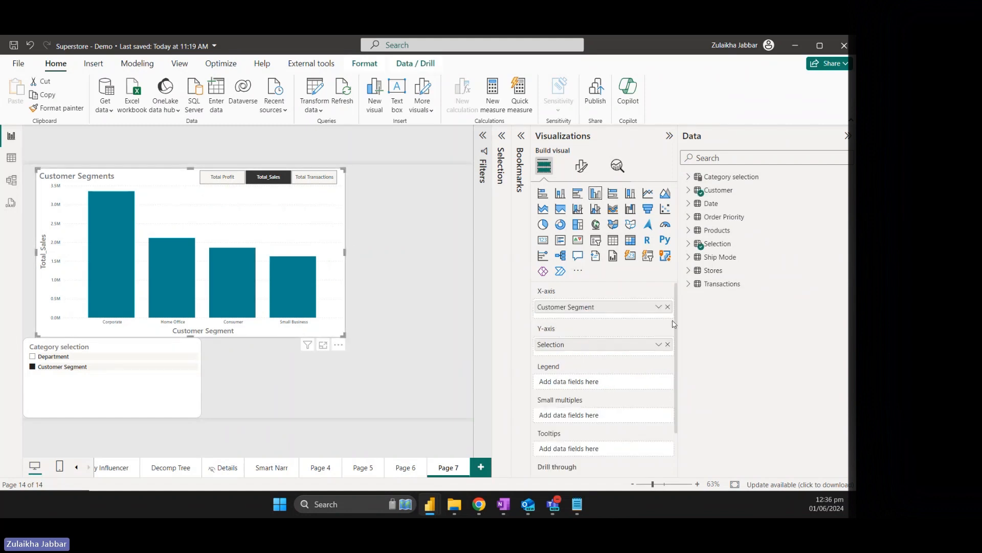
{"action": "left_click", "coordinate": [668, 307]}
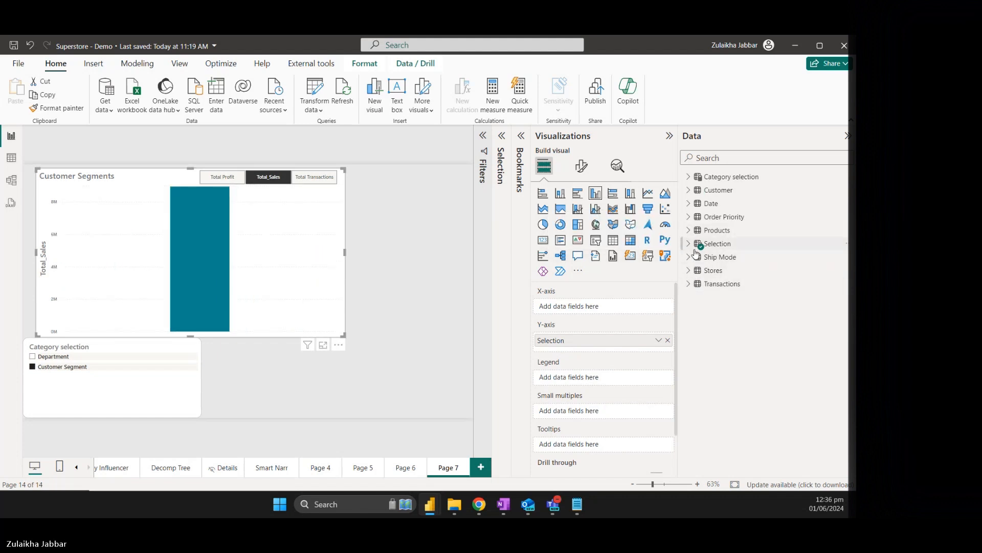
{"action": "left_click", "coordinate": [689, 177]}
{"action": "left_click_drag", "start_coordinate": [746, 191], "coordinate": [613, 320]}
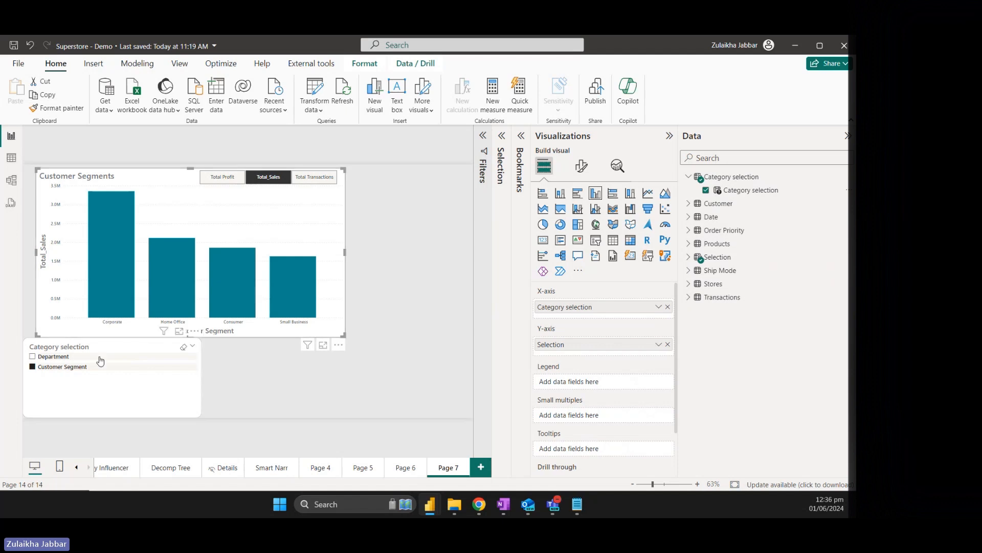
Show Total Profit by Department and by Customer Segment in the chart, and narrow the Category selection slicer slightly.
{"action": "left_click", "coordinate": [68, 357]}
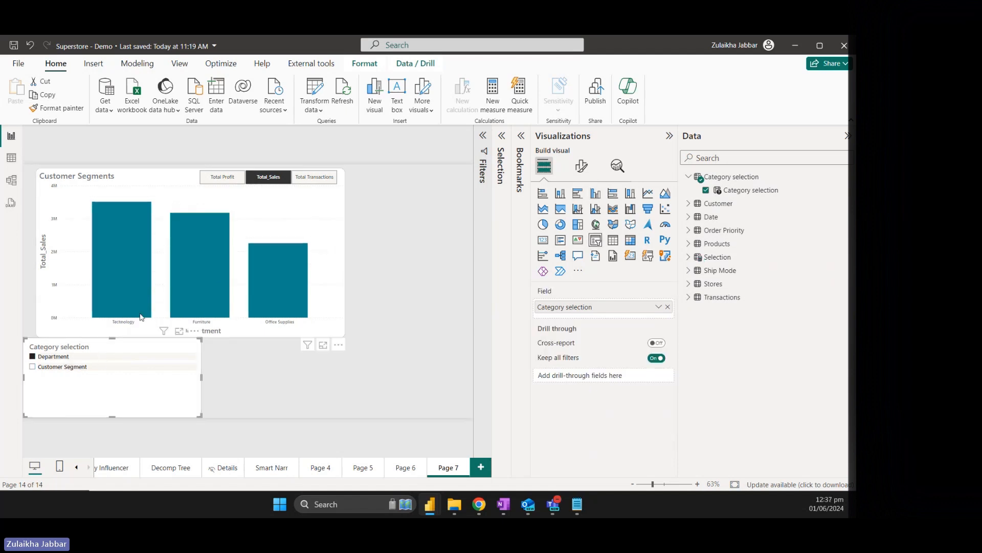
{"action": "left_click", "coordinate": [227, 178]}
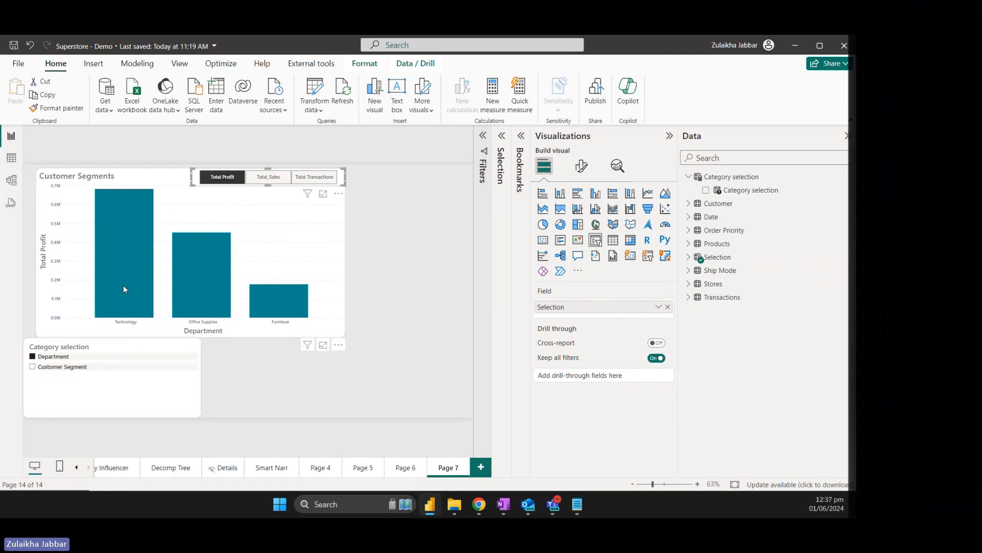
{"action": "mouse_move", "coordinate": [124, 289]}
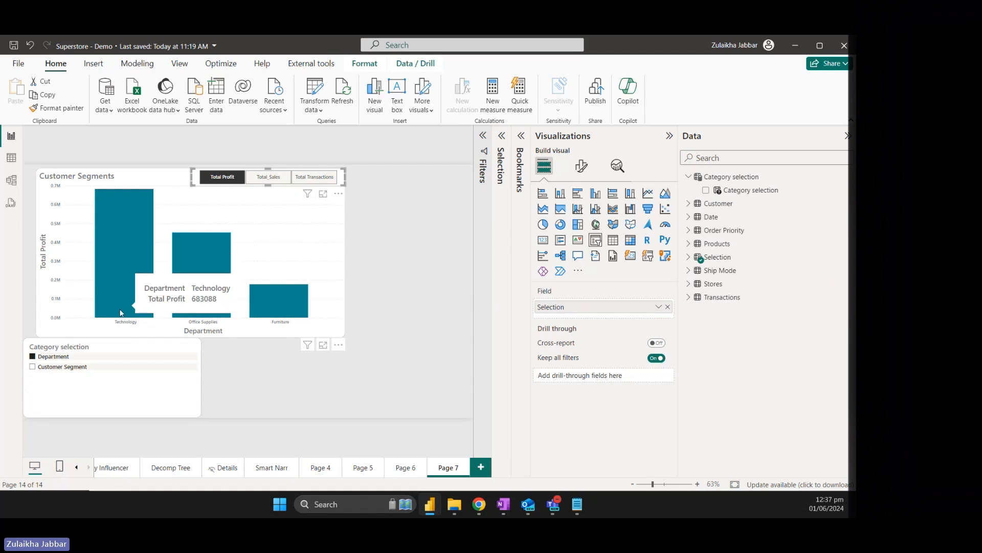
{"action": "left_click", "coordinate": [70, 368]}
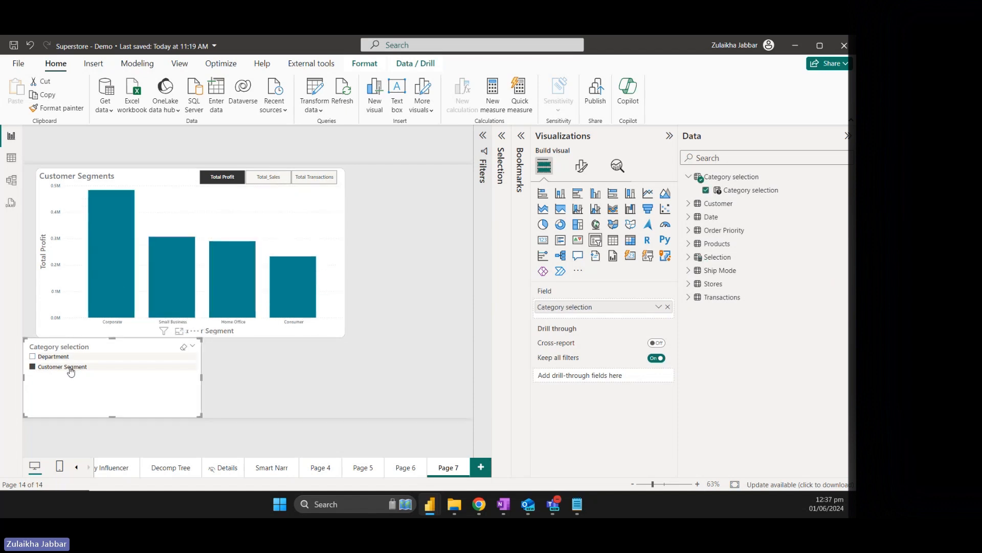
{"action": "left_click_drag", "start_coordinate": [200, 379], "coordinate": [189, 378]}
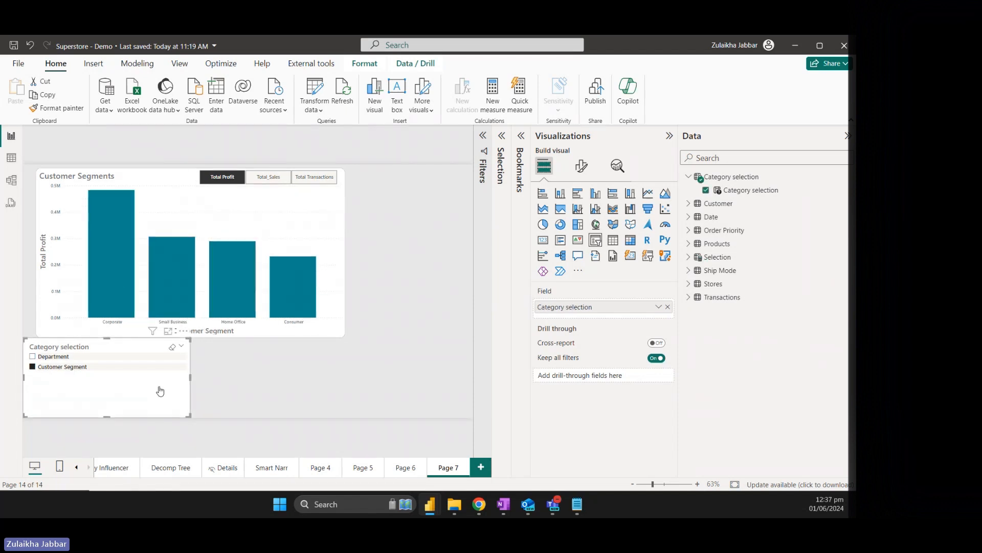
{"action": "left_click", "coordinate": [268, 399]}
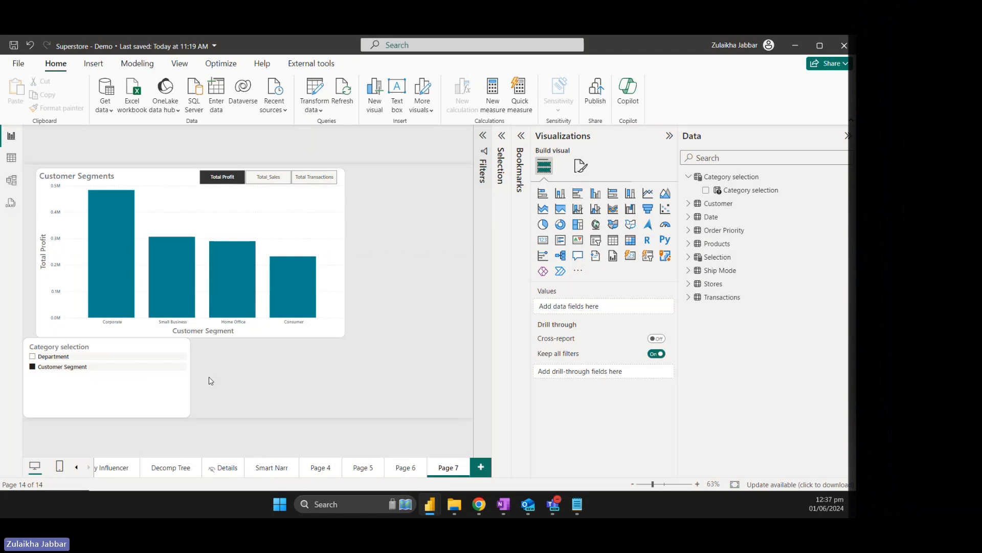
Try to make the Category selection slicer show the values of the selected field, and switch it back to showing the selected field.
{"action": "left_click", "coordinate": [127, 398]}
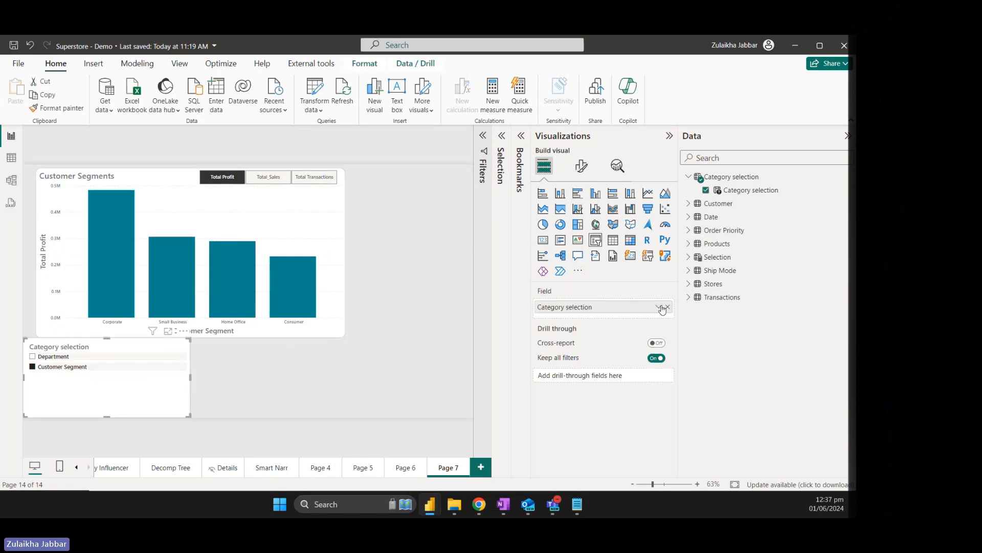
{"action": "left_click", "coordinate": [659, 306]}
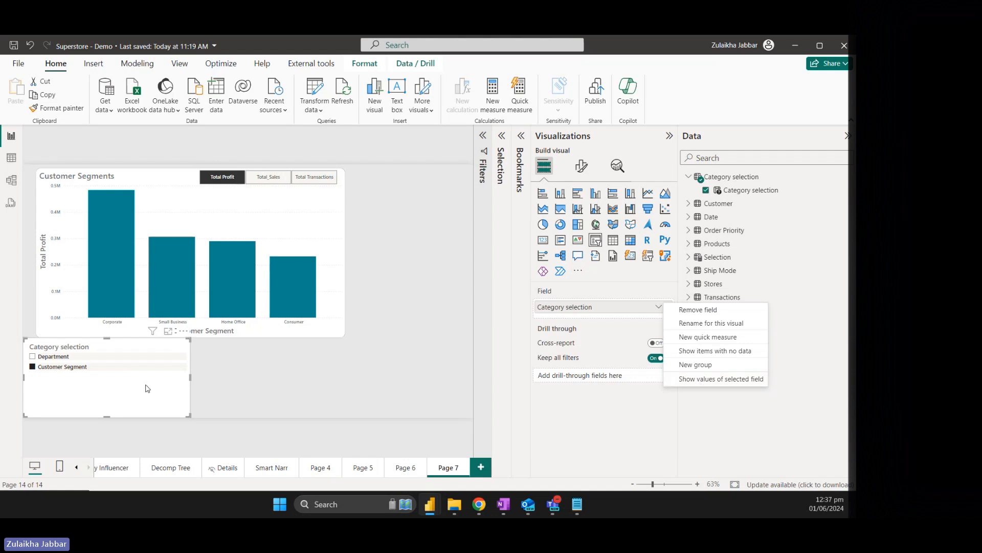
{"action": "left_click", "coordinate": [705, 379]}
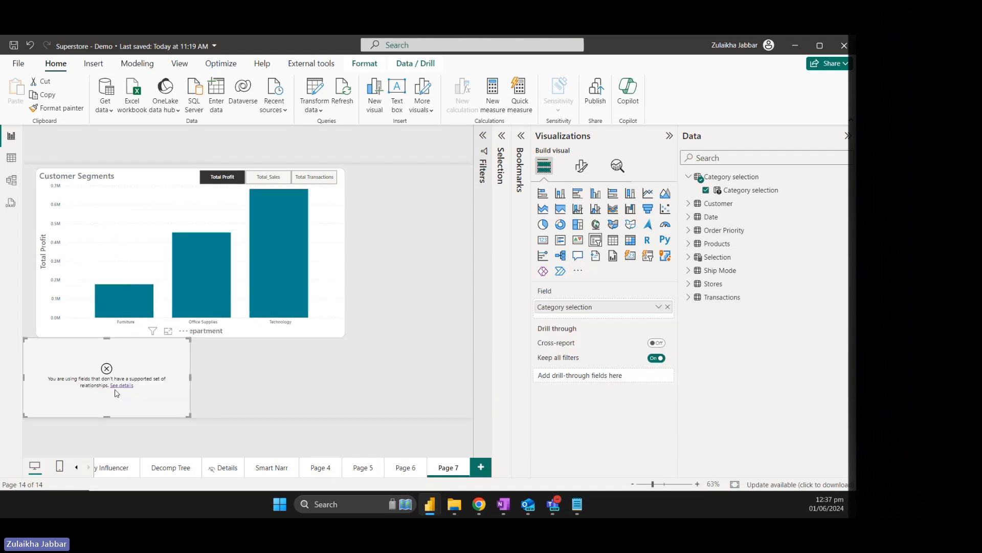
{"action": "left_click", "coordinate": [659, 307]}
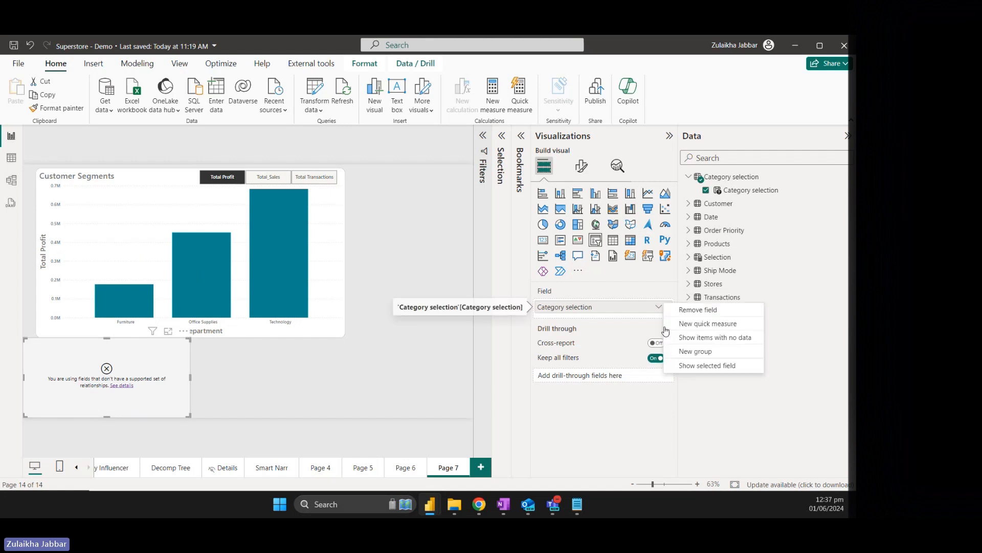
{"action": "left_click", "coordinate": [683, 368]}
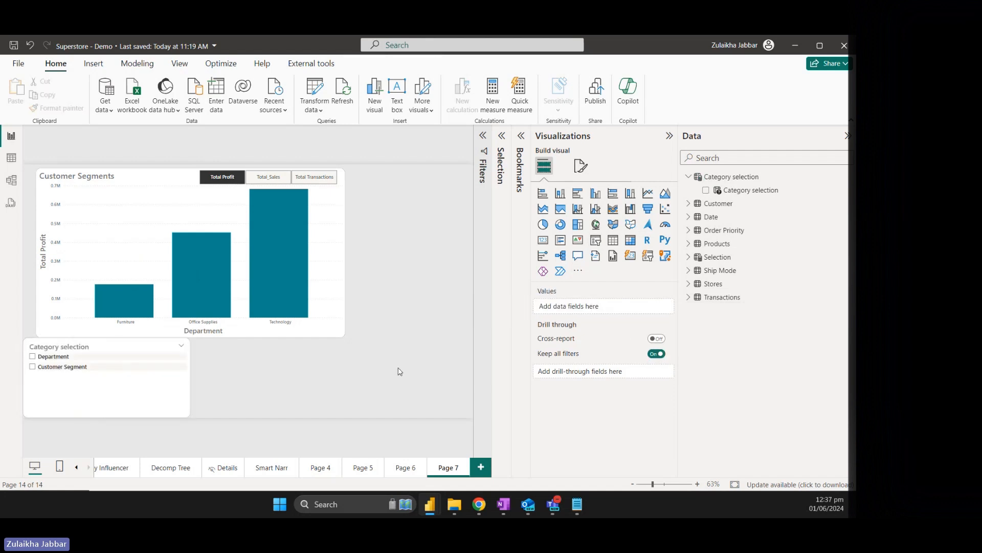
Create another fields parameter under the default name Parameter containing only Customer Segment, with a slicer on the page.
{"action": "left_click", "coordinate": [137, 63]}
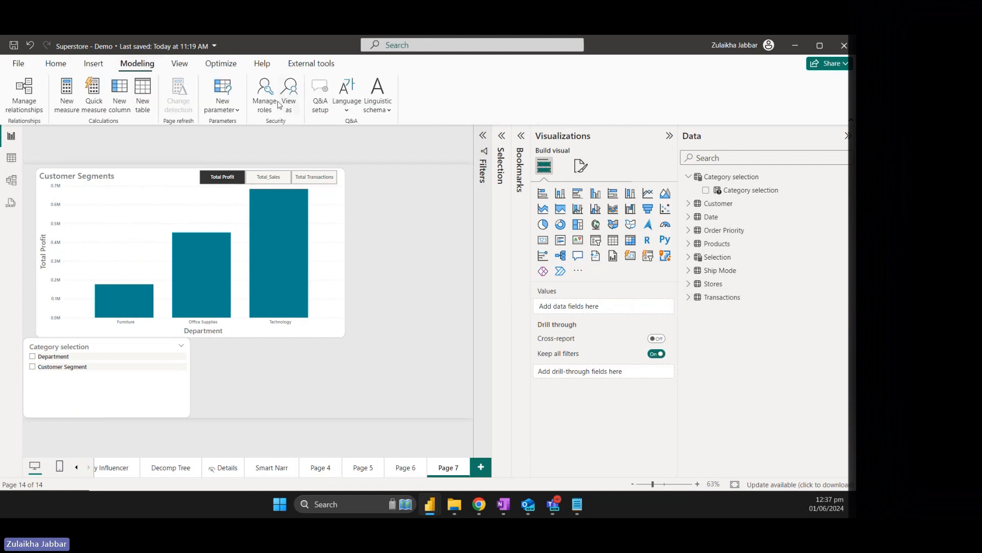
{"action": "left_click", "coordinate": [239, 110]}
{"action": "left_click", "coordinate": [220, 144]}
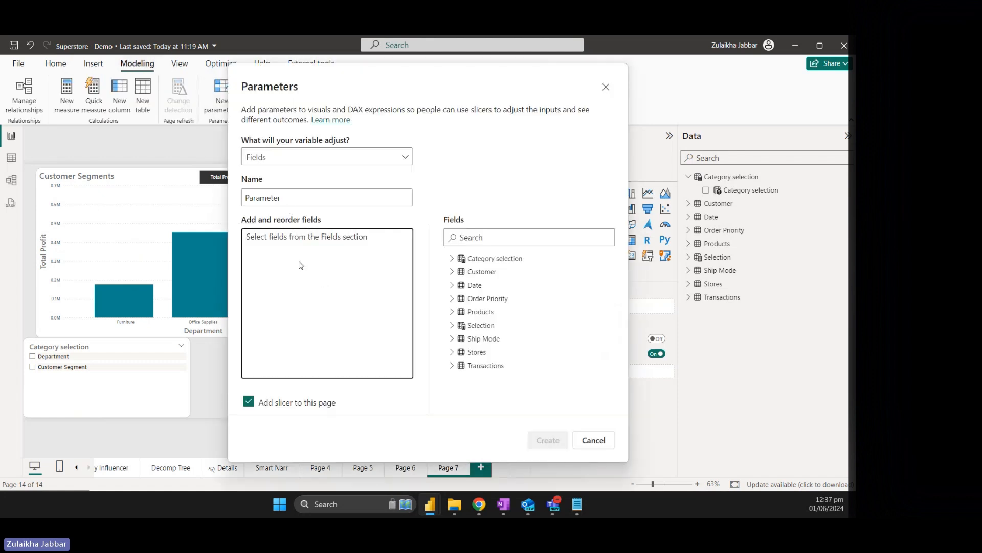
{"action": "left_click", "coordinate": [451, 258]}
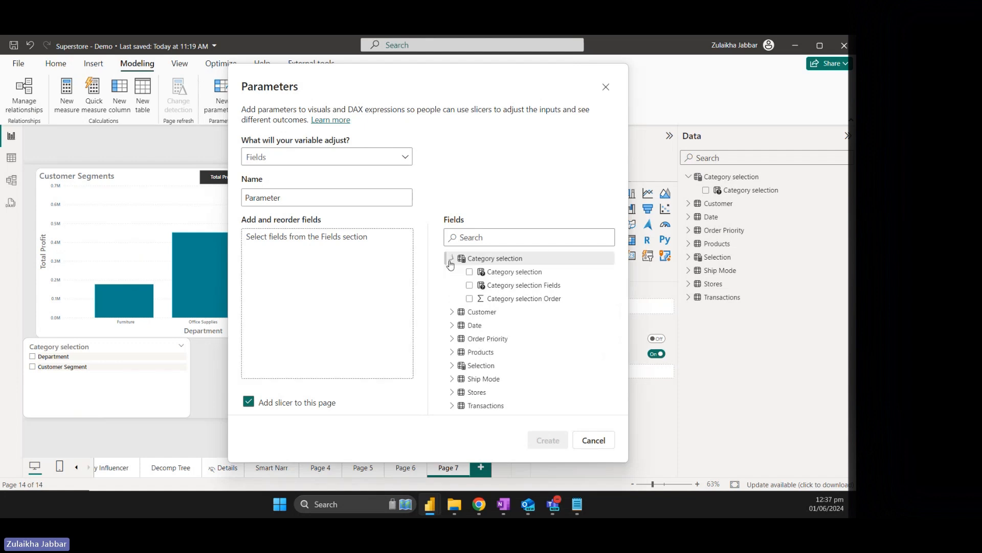
{"action": "left_click", "coordinate": [452, 258]}
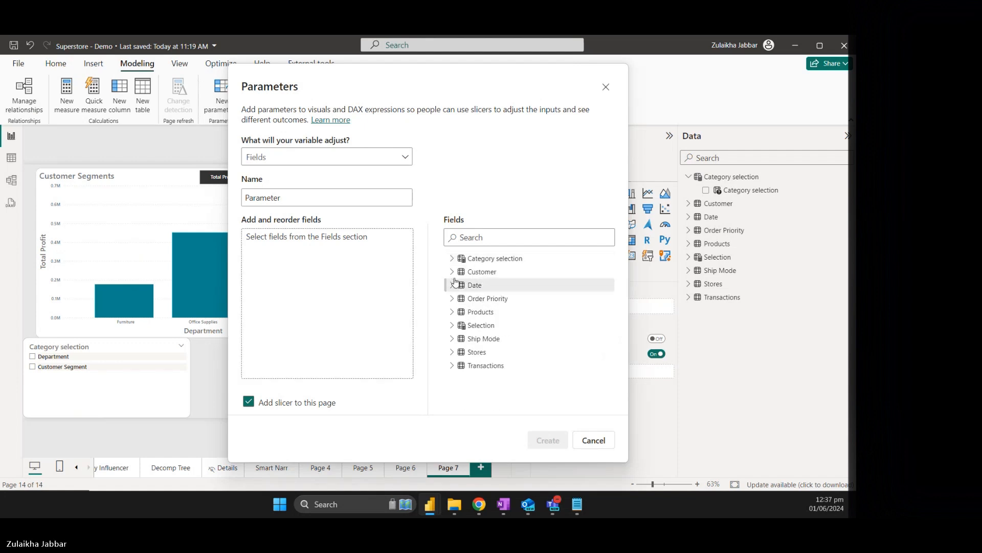
{"action": "left_click", "coordinate": [452, 271]}
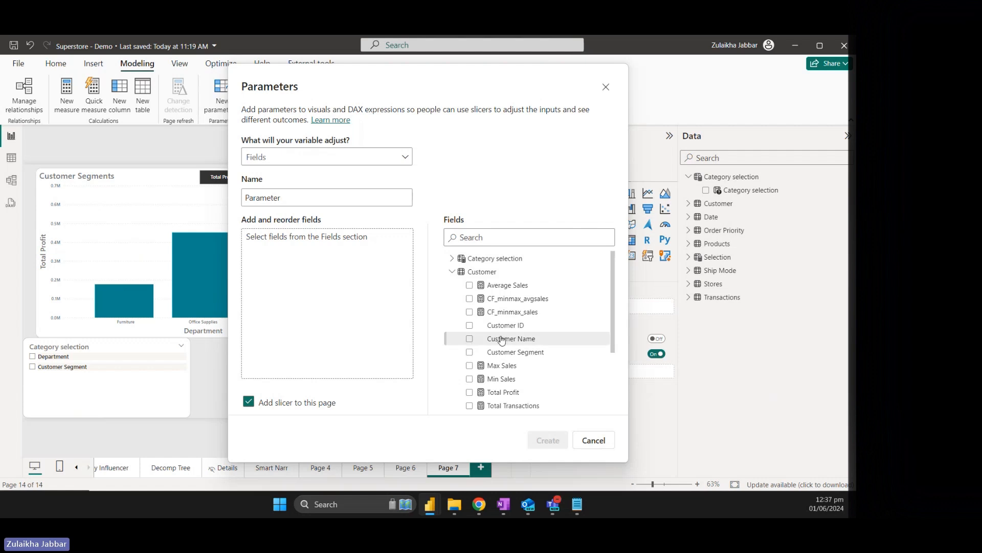
{"action": "left_click", "coordinate": [517, 351]}
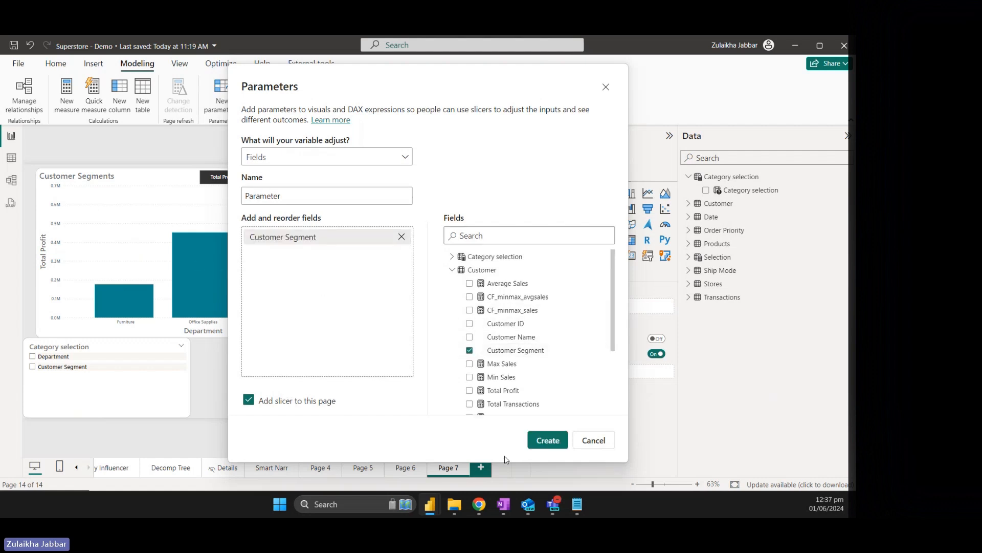
{"action": "left_click", "coordinate": [546, 439]}
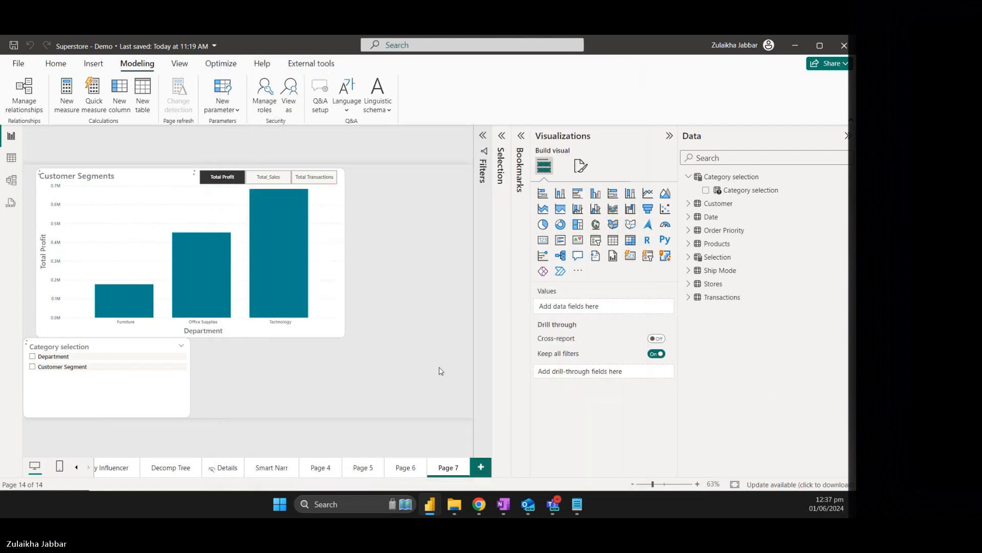
Move the Parameter slicer to the page's lower-right area and make it show the values of the selected field.
{"action": "left_click_drag", "start_coordinate": [313, 374], "coordinate": [435, 351]}
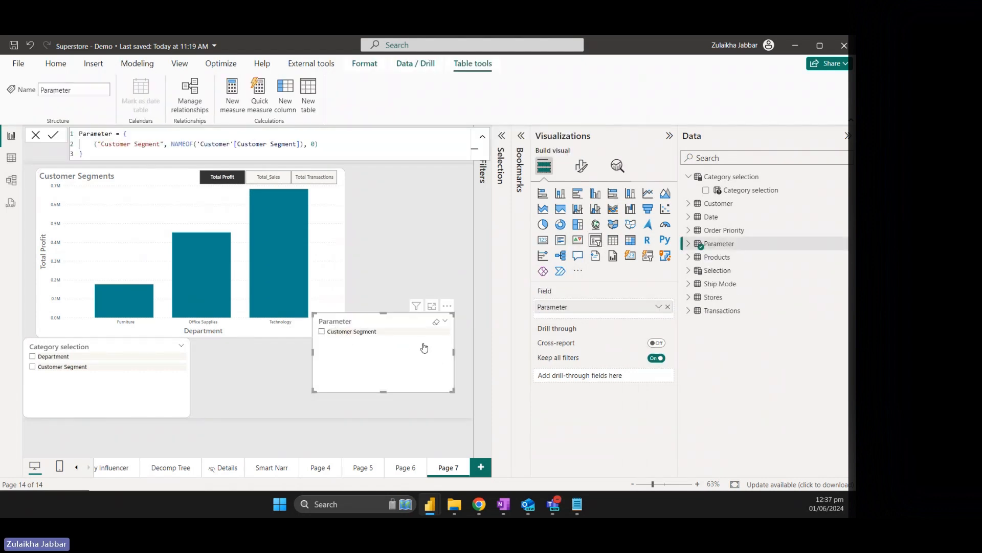
{"action": "left_click_drag", "start_coordinate": [424, 348], "coordinate": [431, 353]}
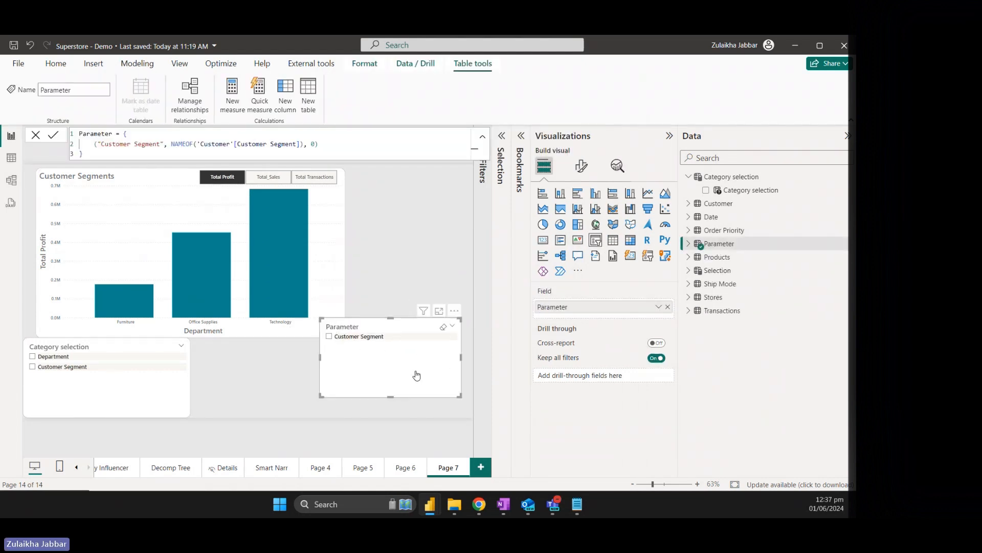
{"action": "left_click", "coordinate": [659, 308]}
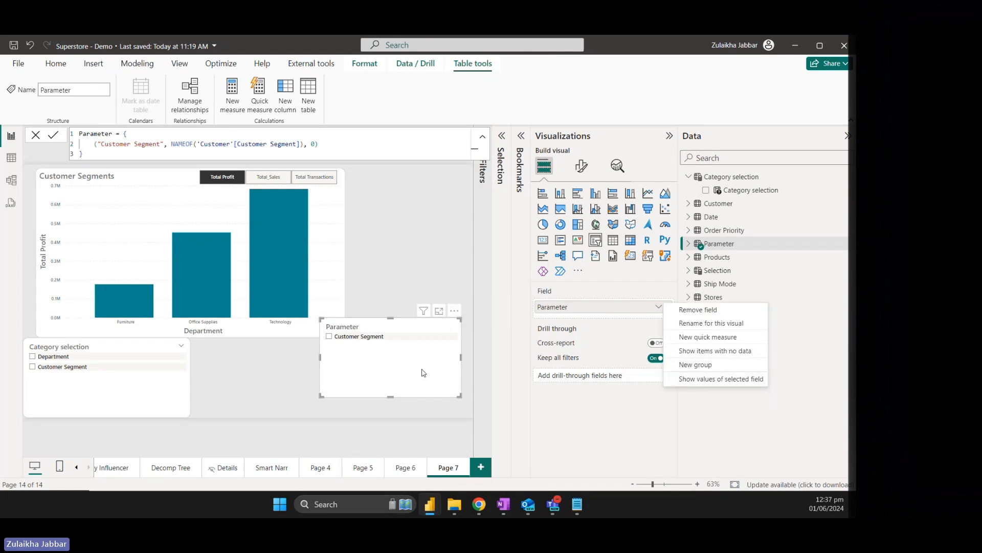
{"action": "left_click", "coordinate": [658, 307]}
{"action": "left_click", "coordinate": [687, 379]}
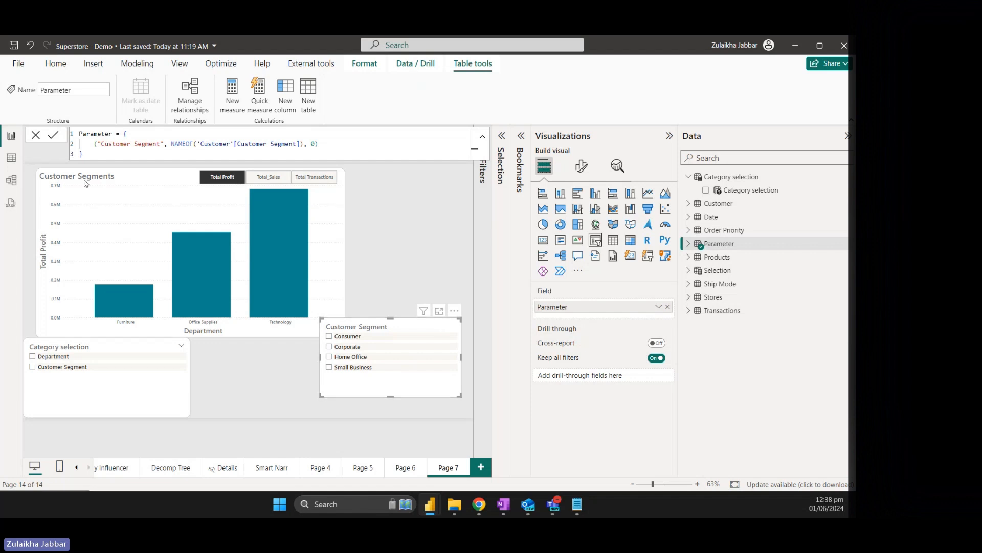
Examine the Parameter table's data, return to the report page, and compare the Category selection and Customer Segment slicers.
{"action": "left_click", "coordinate": [14, 159]}
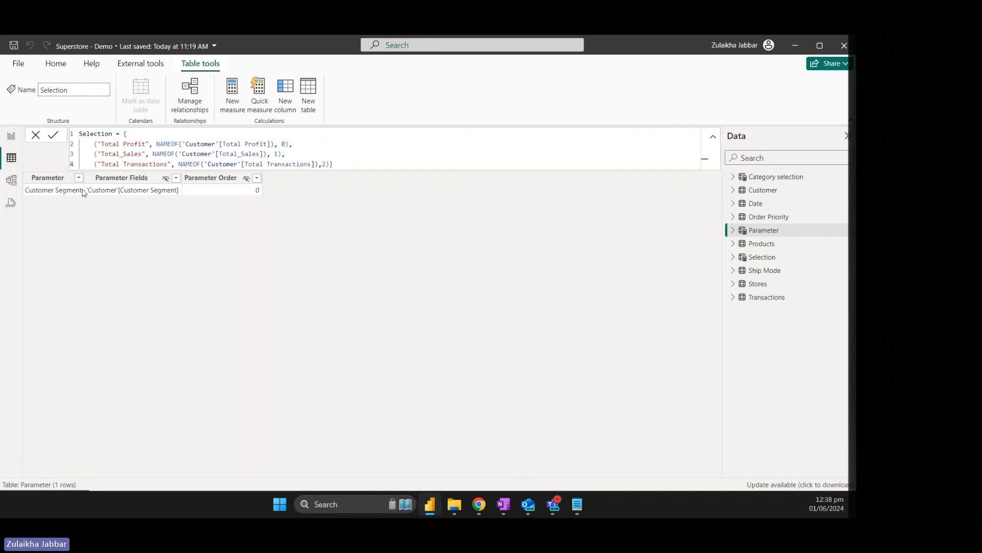
{"action": "left_click", "coordinate": [11, 136]}
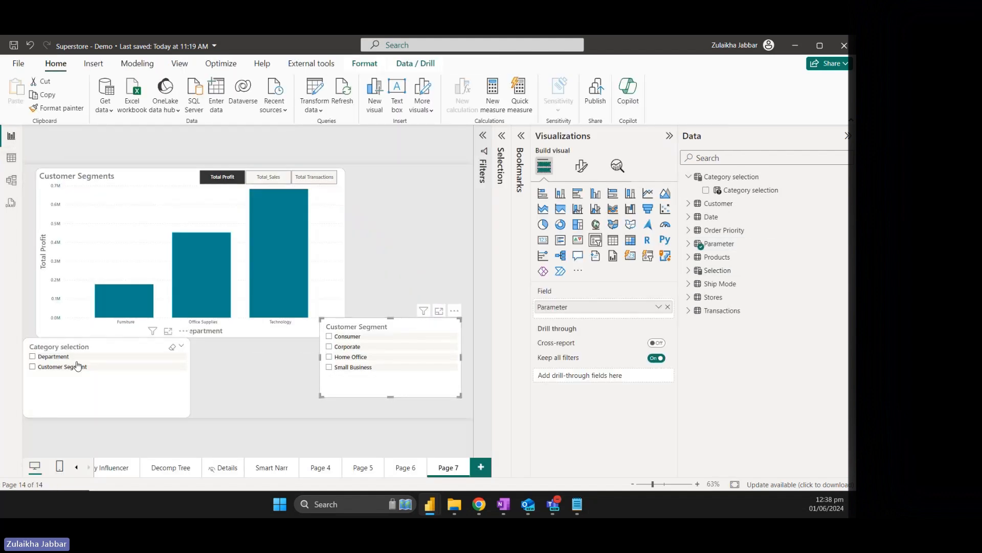
{"action": "left_click", "coordinate": [103, 386]}
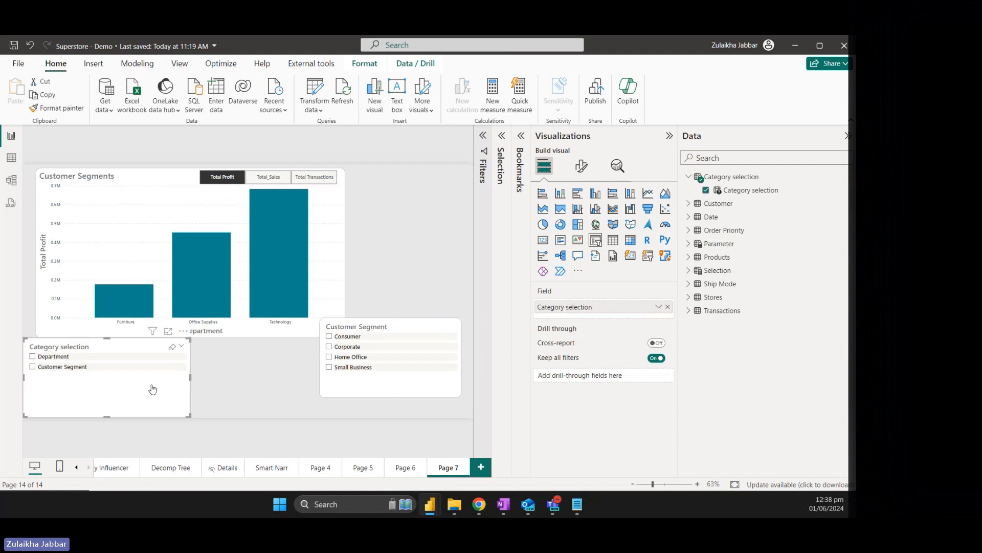
{"action": "left_click", "coordinate": [409, 389]}
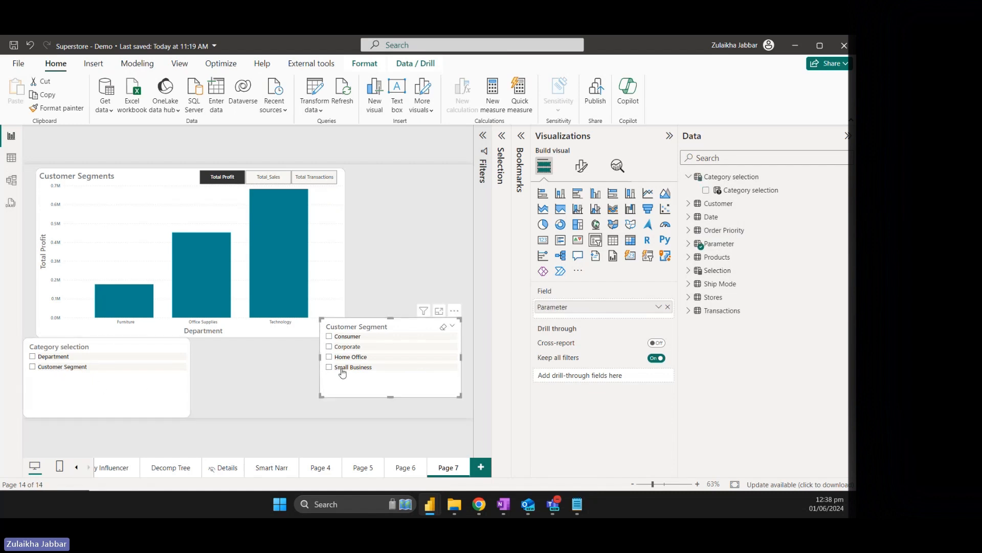
Switch the Customer Segment slicer to showing the selected field, and return it to showing the values of the selected field.
{"action": "left_click", "coordinate": [659, 309]}
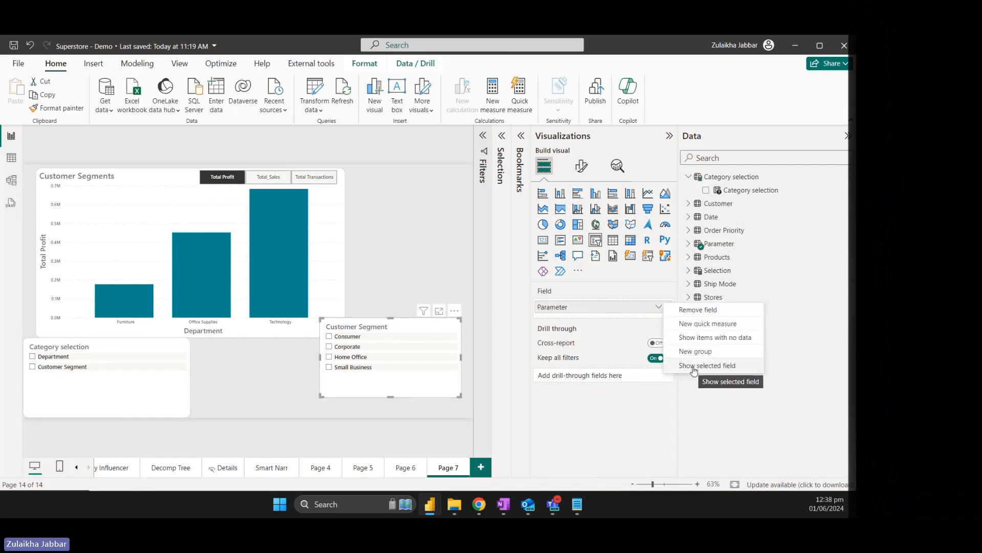
{"action": "left_click", "coordinate": [704, 366]}
{"action": "left_click", "coordinate": [660, 309]}
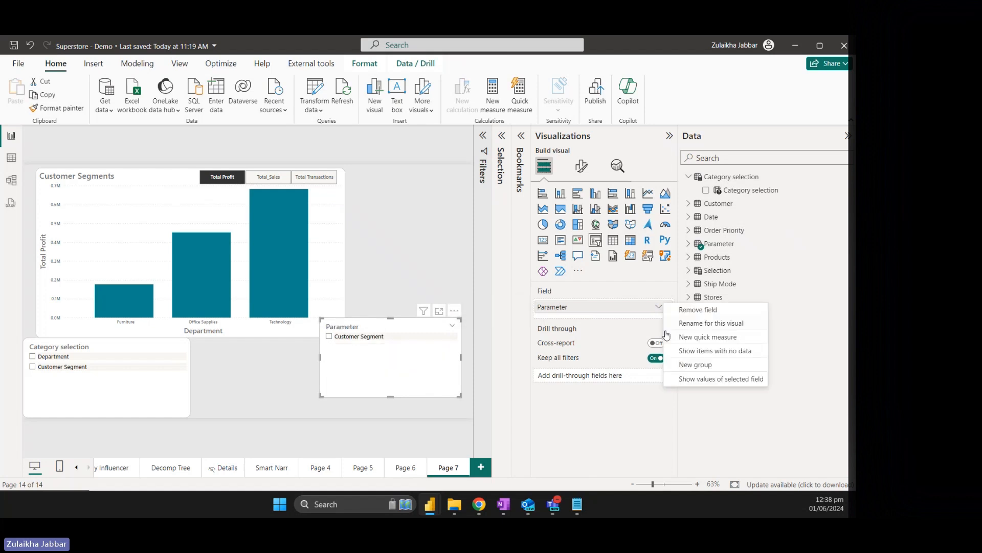
{"action": "left_click", "coordinate": [680, 379]}
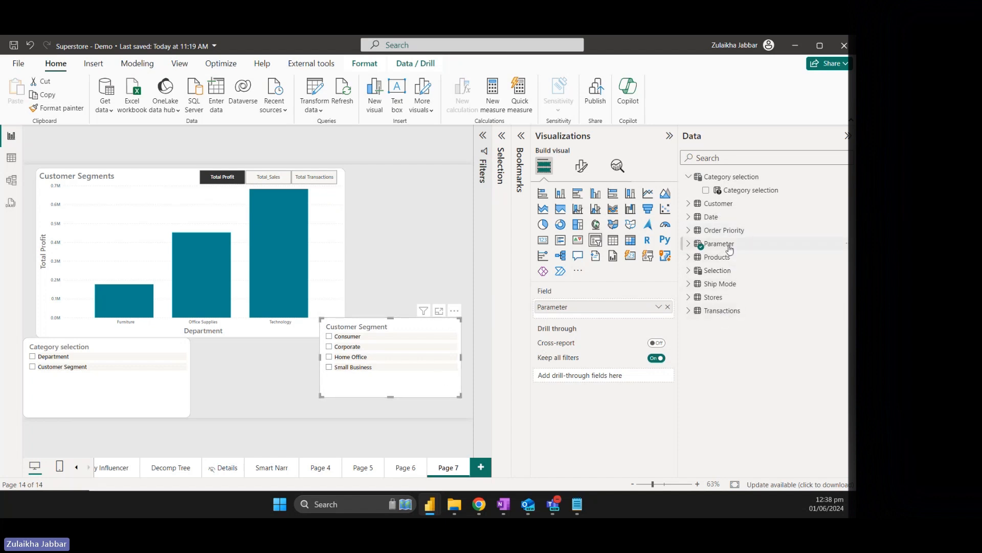
Delete the Customer Segment slicer from the page and remove the Parameter table from the model.
{"action": "mouse_move", "coordinate": [730, 250]}
{"action": "key", "text": "Delete"}
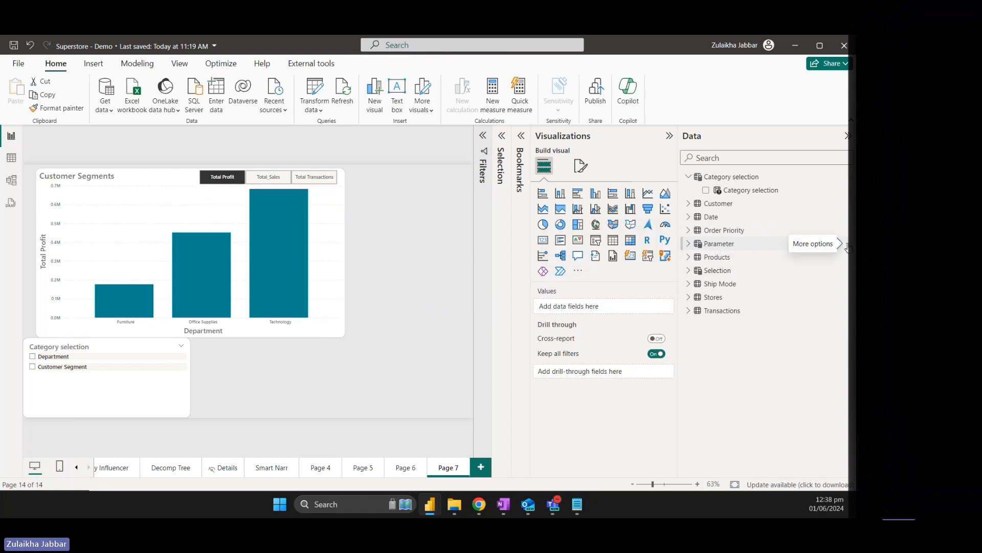
{"action": "left_click", "coordinate": [847, 248]}
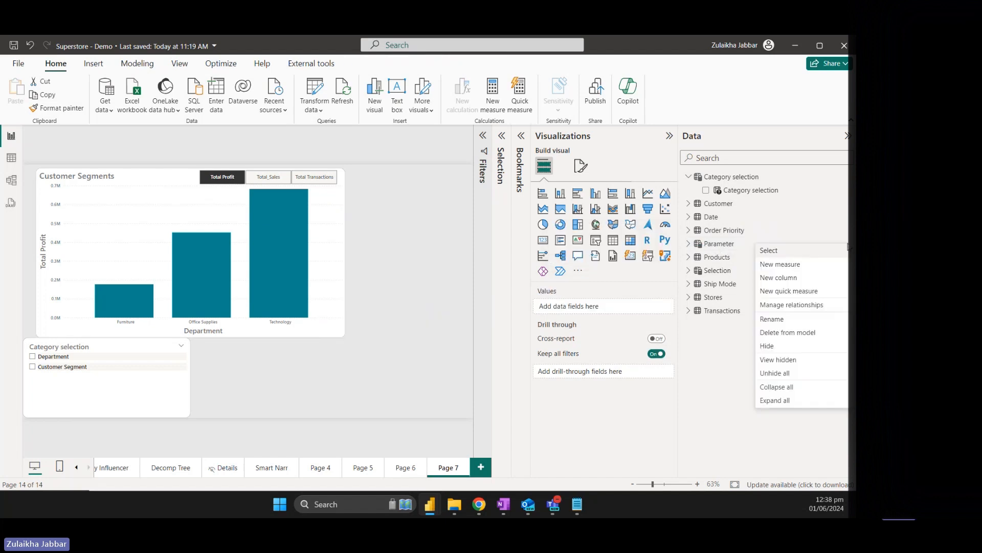
{"action": "left_click", "coordinate": [807, 334]}
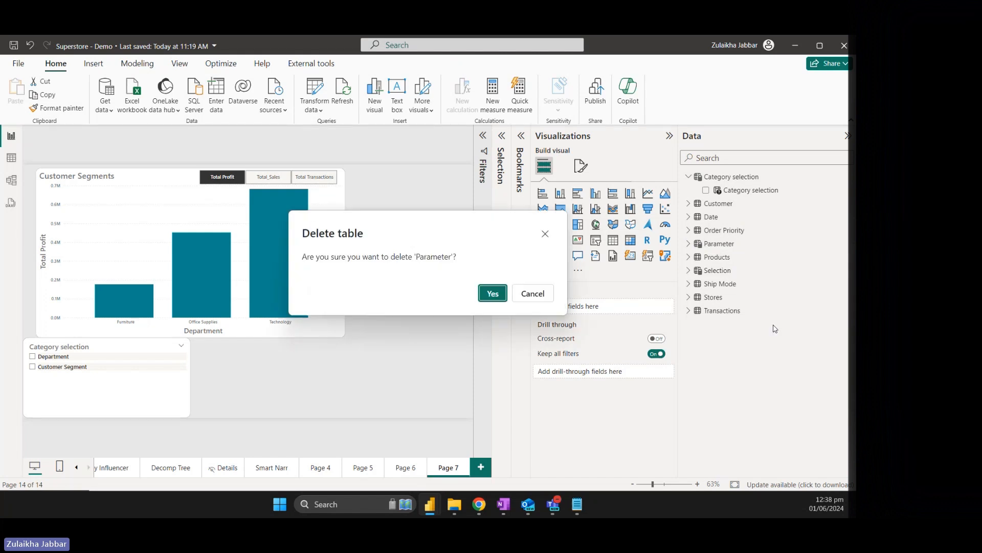
{"action": "key", "text": "Return"}
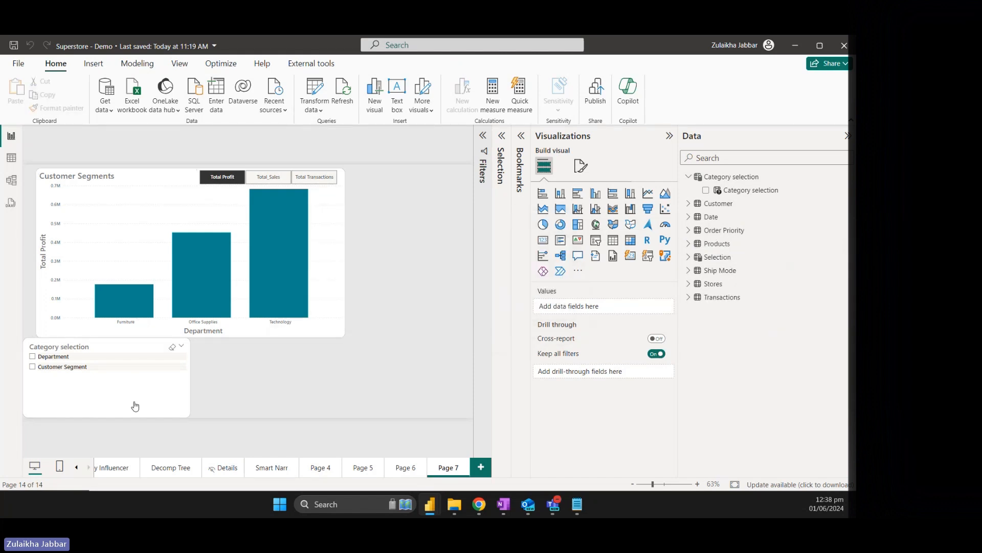
Select the Category selection slicer and shift it slightly to the right beneath the Customer Segments chart.
{"action": "left_click", "coordinate": [151, 409]}
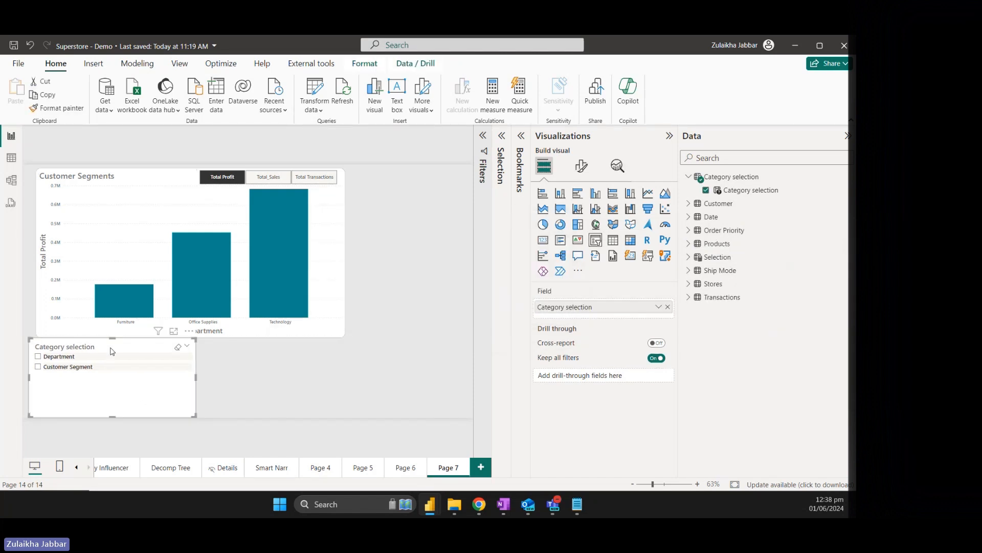